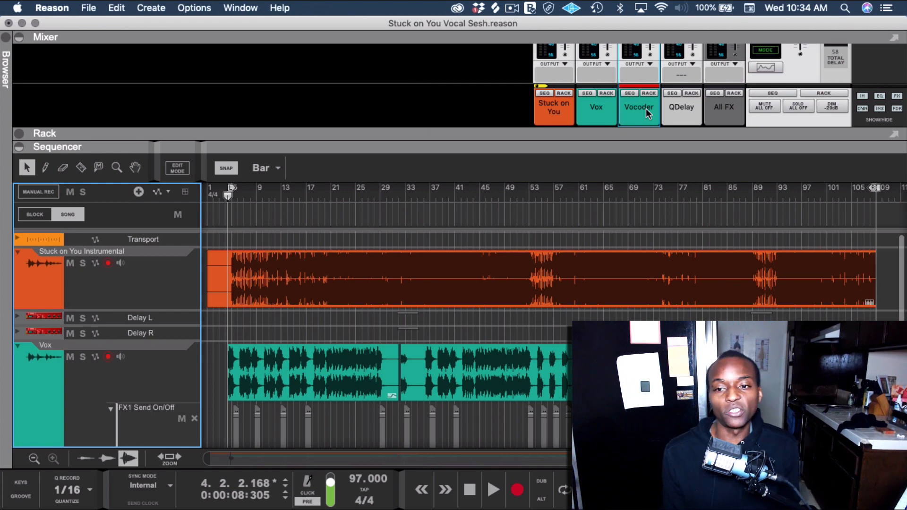
Select the first Vox audio clip, review the tracks down to VocoderCarrier, and play the song from bar 4.
left_click(383, 274)
scroll(392, 333, "down", 3)
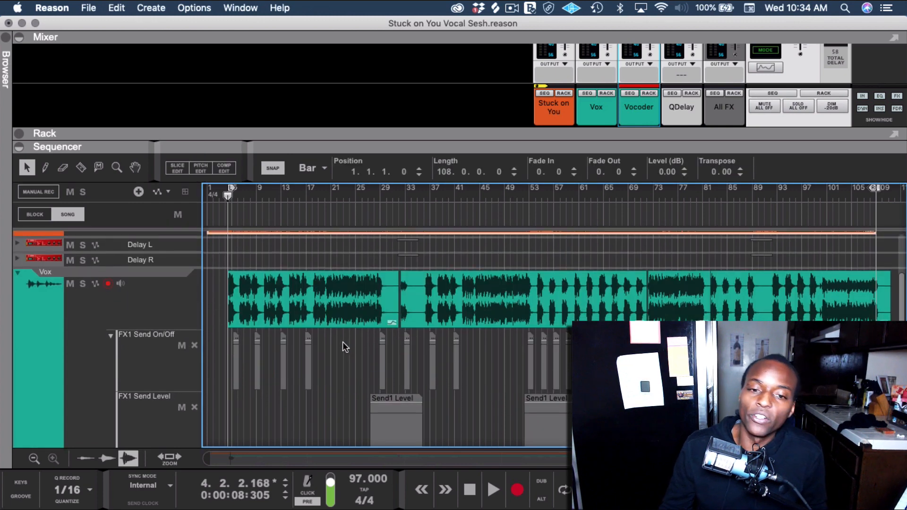
left_click(271, 317)
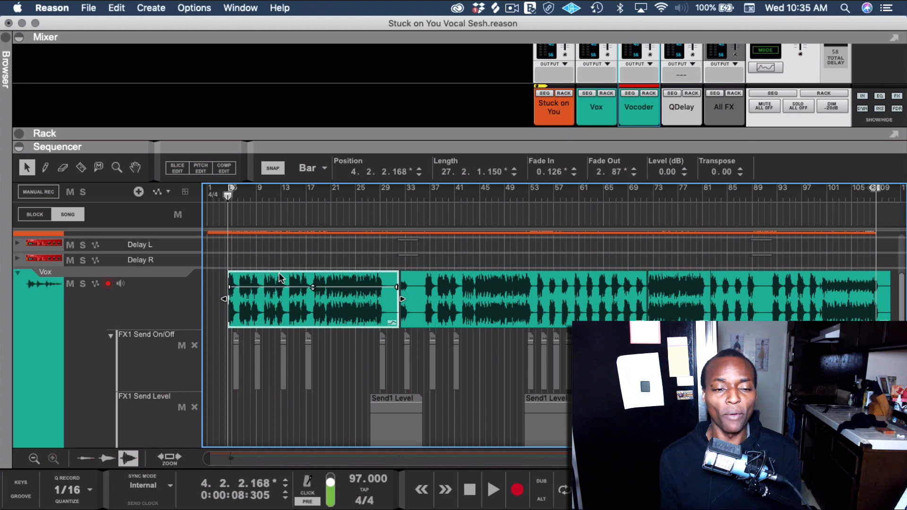
scroll(279, 273, "down", 5)
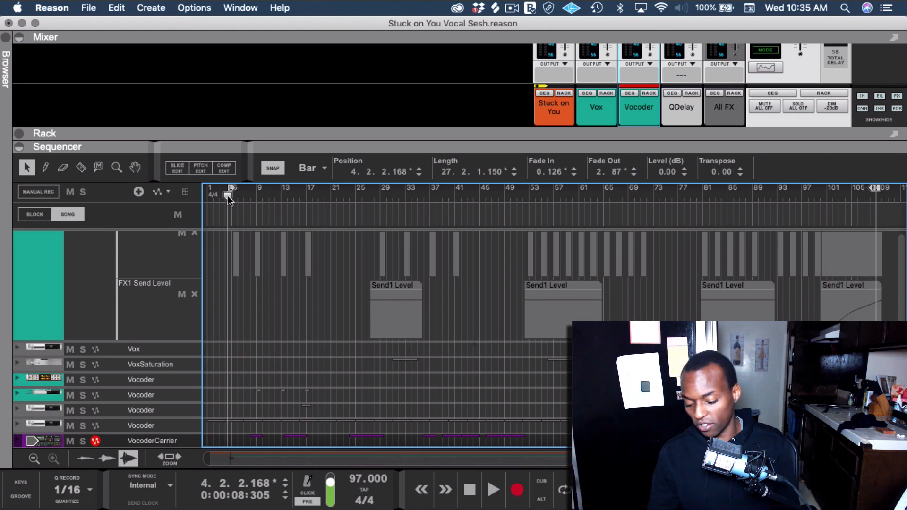
key("space")
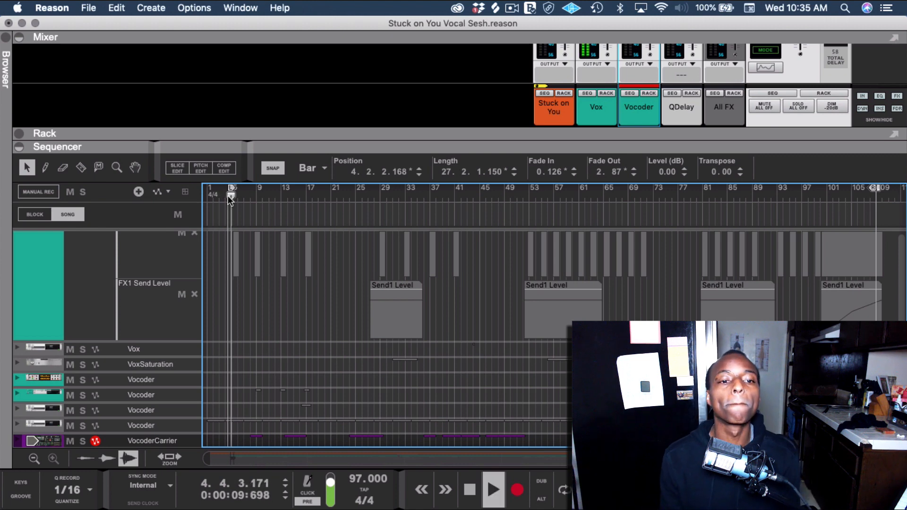
Reduce the height of the sequencer tracks and enlarge the mixer area so its channel faders show.
scroll(311, 282, "up", 1)
scroll(312, 279, "up", 10)
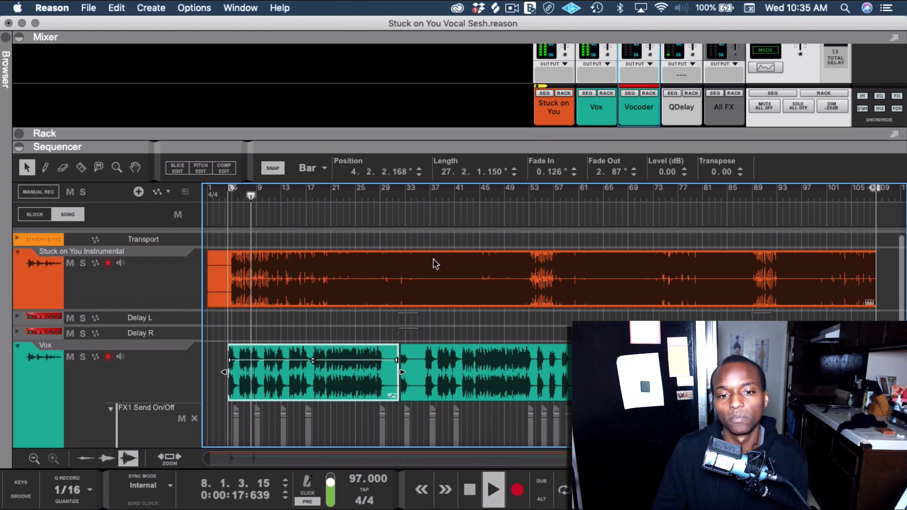
scroll(308, 274, "down", 3)
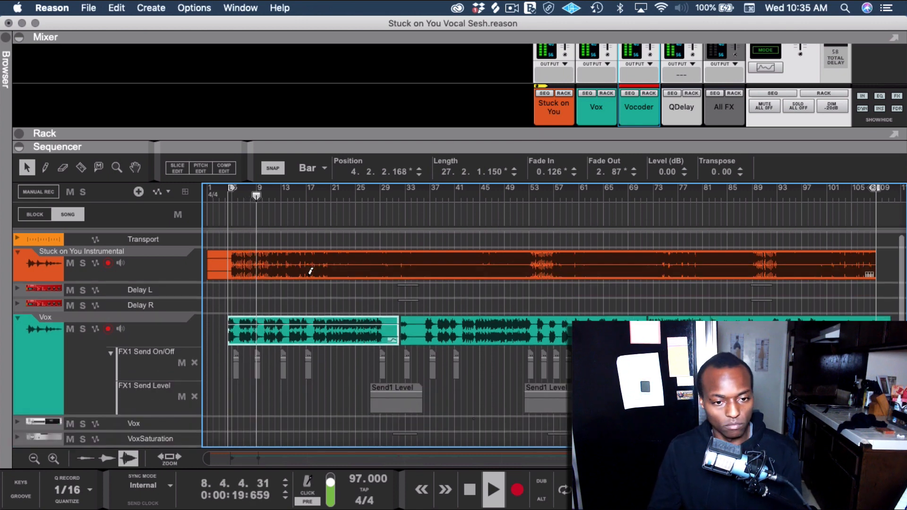
left_click_drag(400, 138, 397, 209)
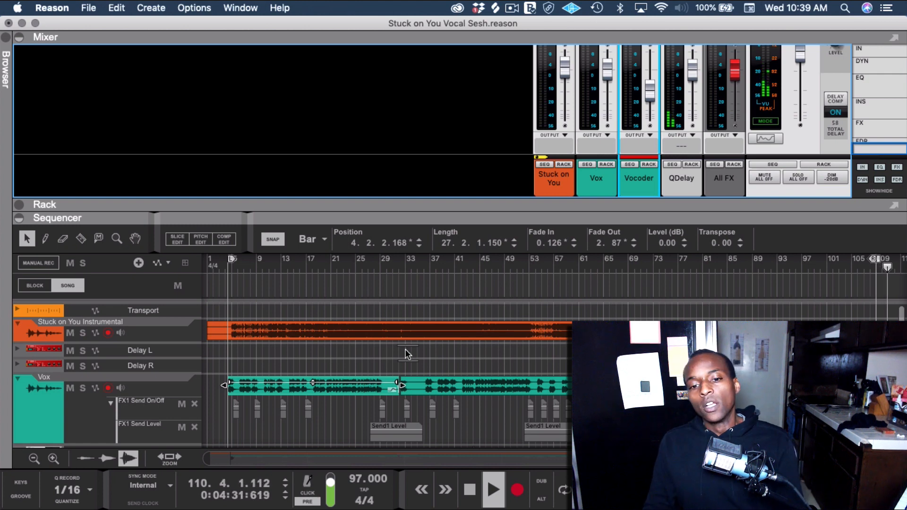
scroll(385, 329, "down", 2)
scroll(384, 326, "down", 4)
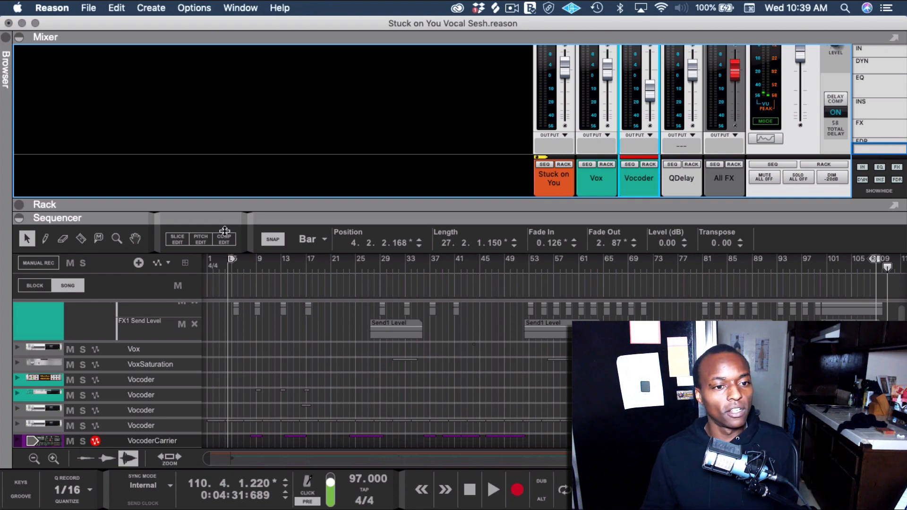
Show the Vocoder channel's device in the rack, select the BV512 vocoder, and expand the rack to fill the window.
left_click_drag(206, 221, 655, 434)
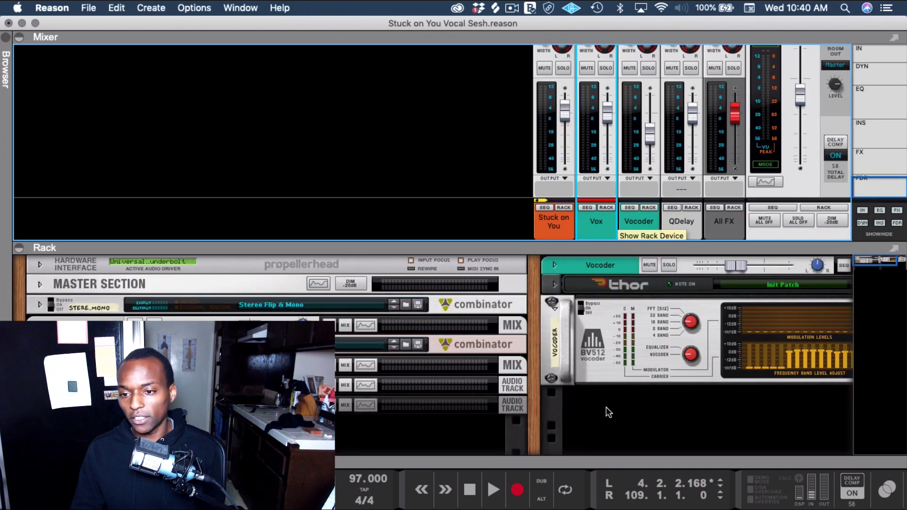
left_click(649, 408)
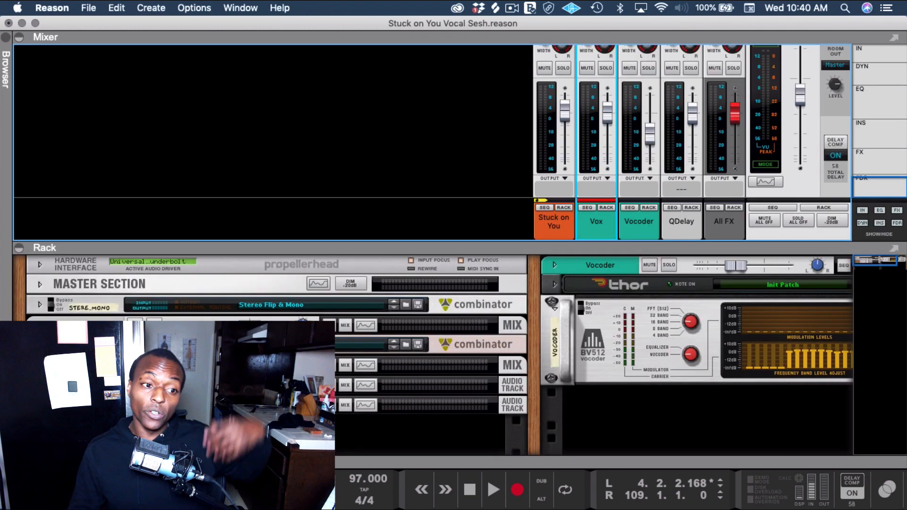
left_click_drag(142, 243, 134, 51)
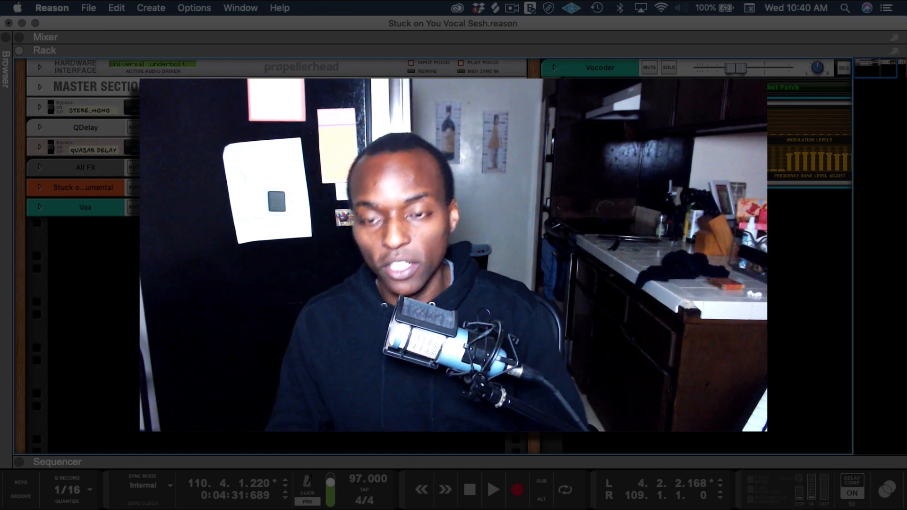
Flip the rack to its rear side, look over the vocoder cabling, and unfold the Vox audio track device.
key("Tab")
scroll(645, 255, "right", 5)
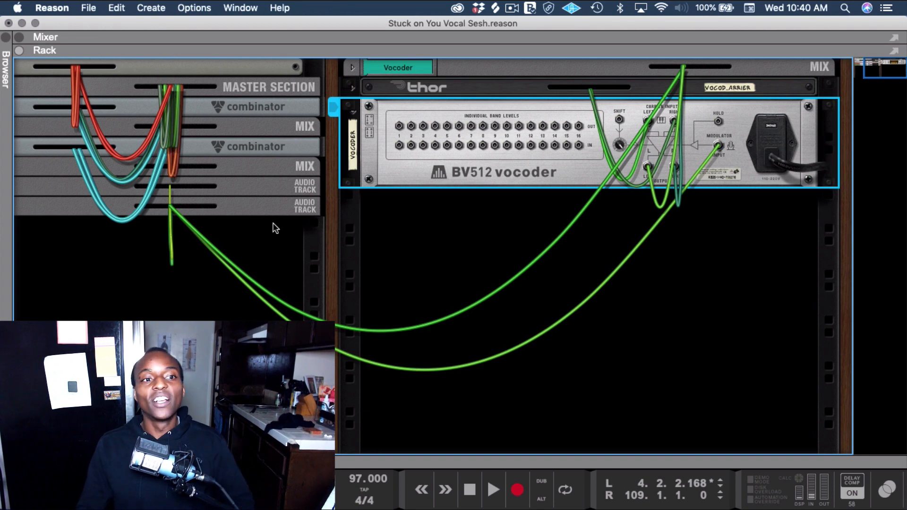
scroll(198, 214, "left", 5)
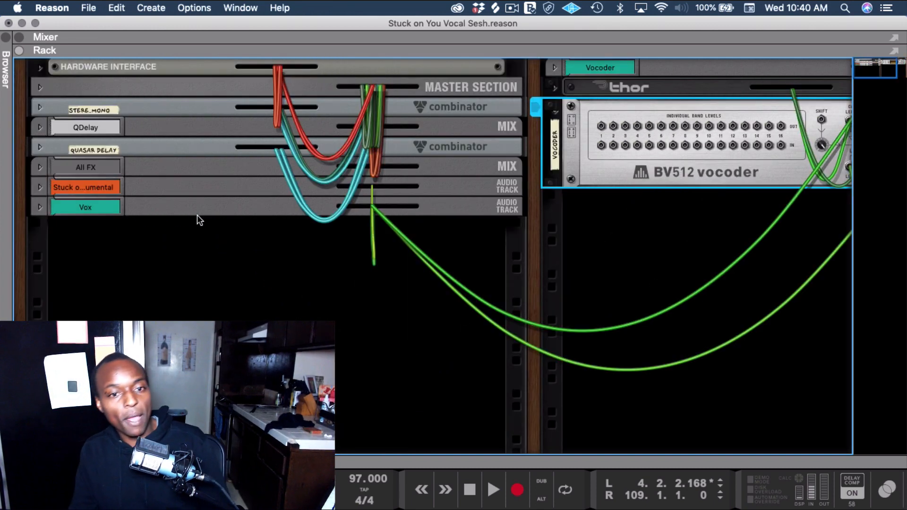
left_click(40, 207)
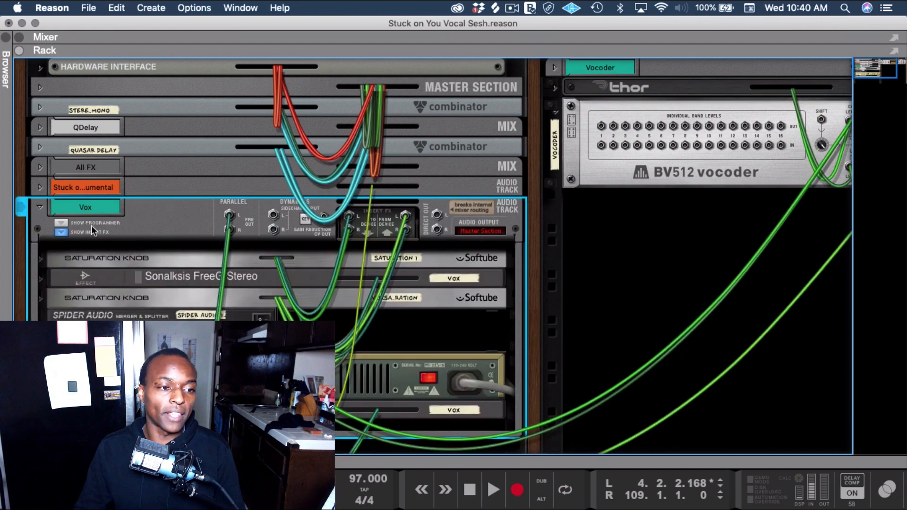
Show the sequencer below an enlarged rack, flip the rack to the front, and bring the Vox insert effects into view.
key("F7")
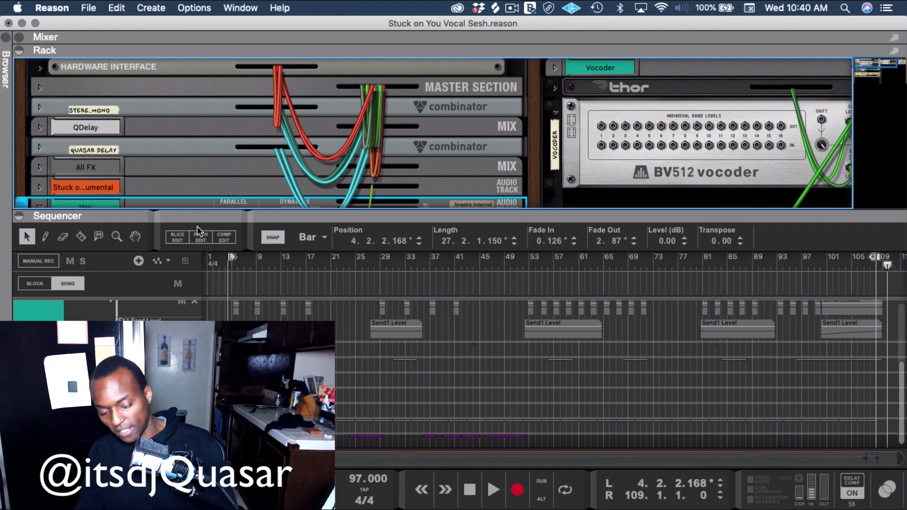
key("Tab")
left_click_drag(242, 215, 248, 340)
scroll(255, 237, "down", 5)
scroll(255, 232, "up", 2)
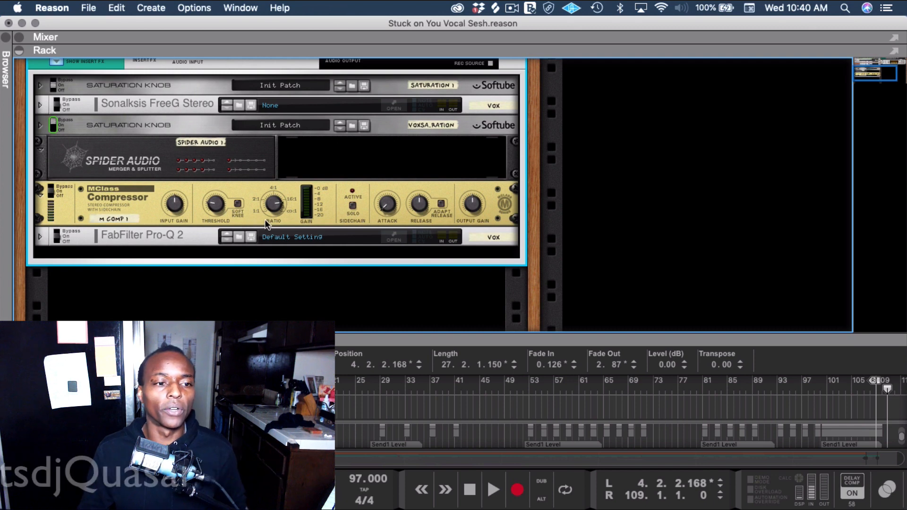
scroll(256, 230, "up", 1)
mouse_move(267, 221)
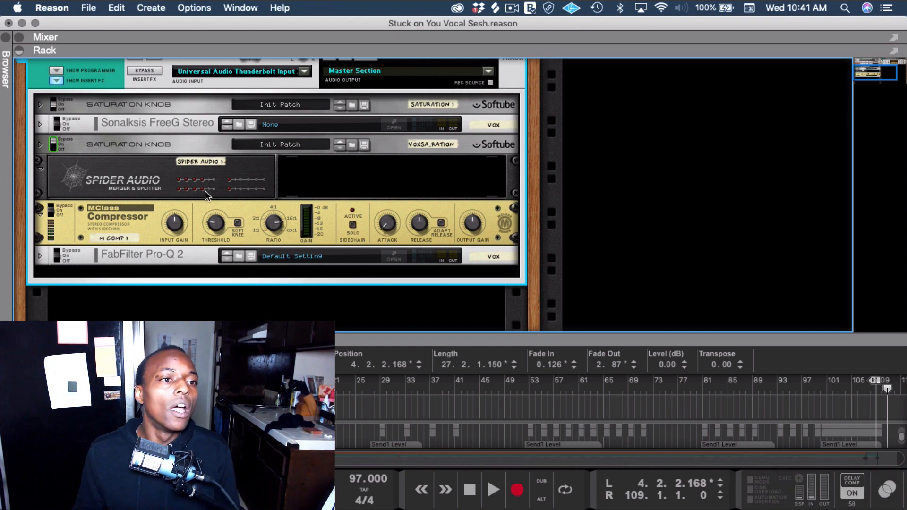
scroll(159, 243, "up", 2)
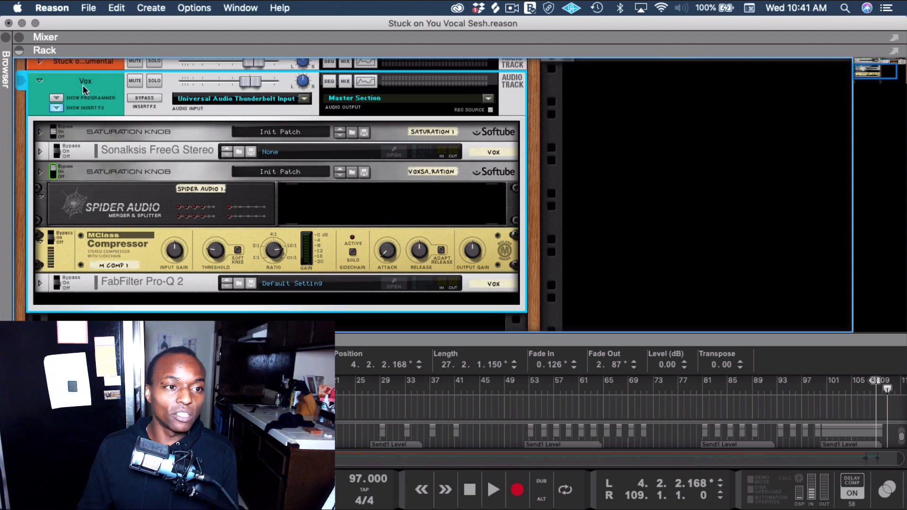
Examine the rear cabling between the Vox track's parallel output, its insert effects, and the Spider Audio splitter.
key("Tab")
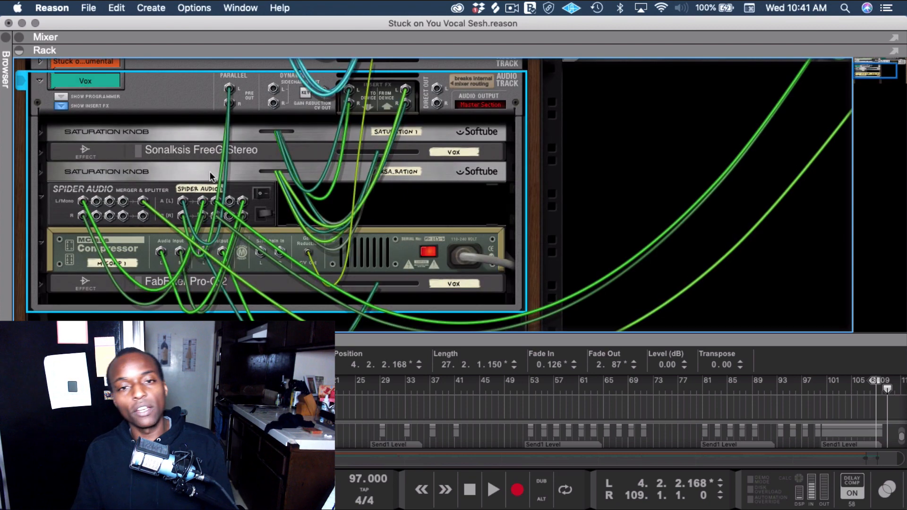
key("Tab")
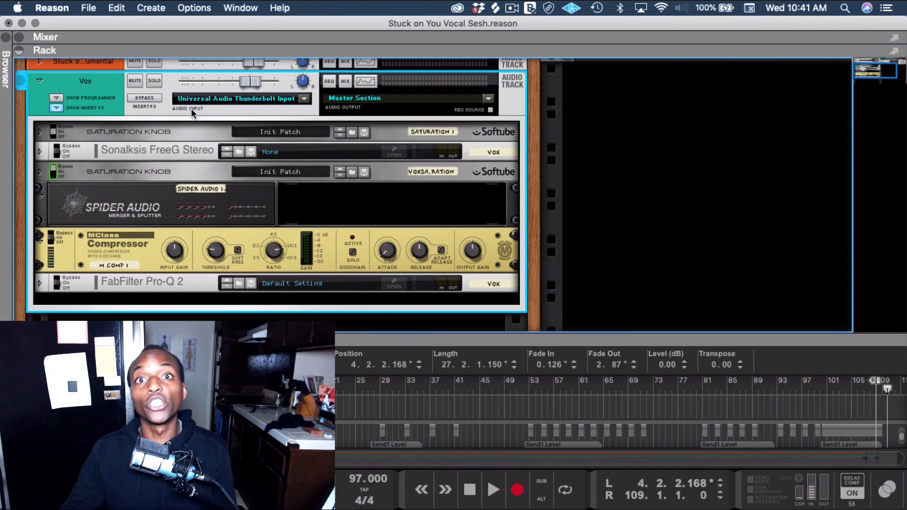
key("Tab")
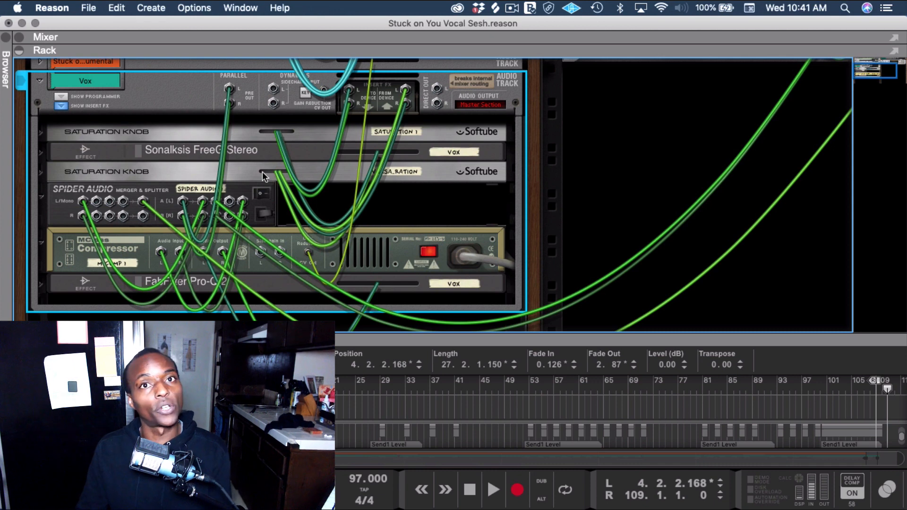
left_click(240, 190)
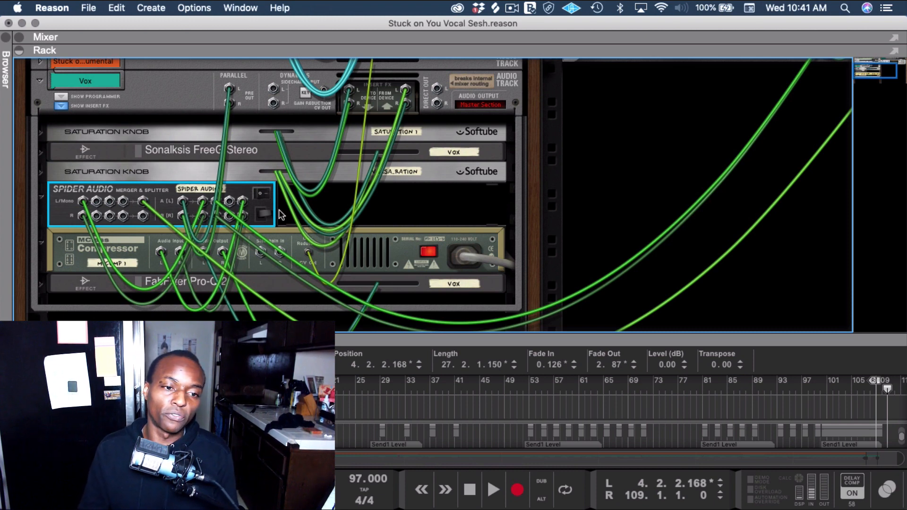
left_click(383, 256)
left_click(225, 192)
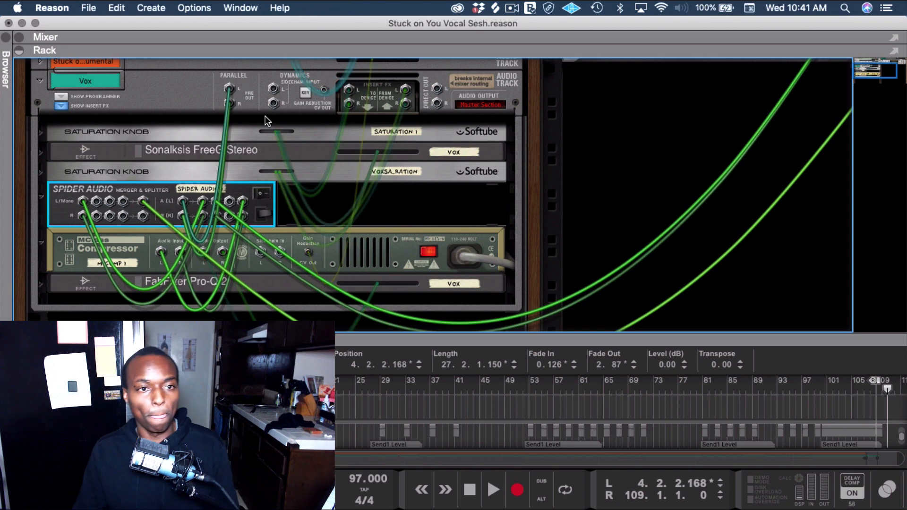
left_click(250, 106)
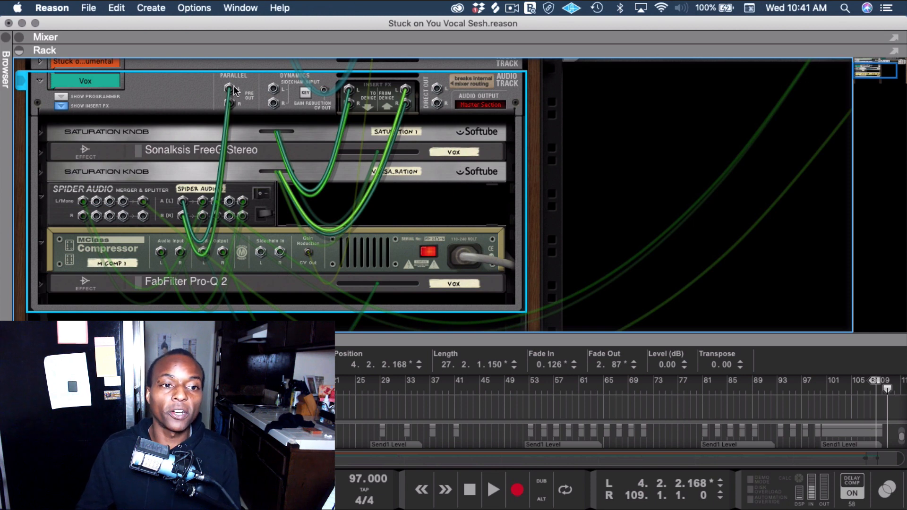
left_click(185, 194)
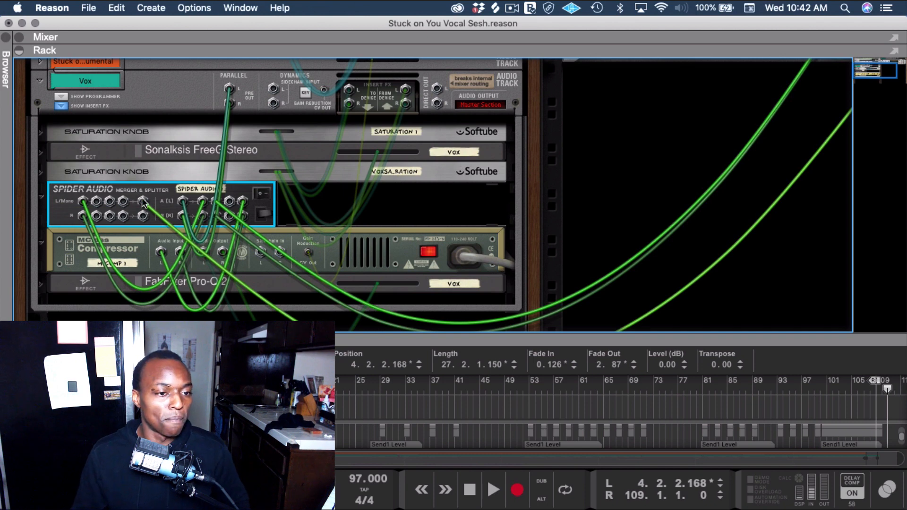
left_click(127, 89)
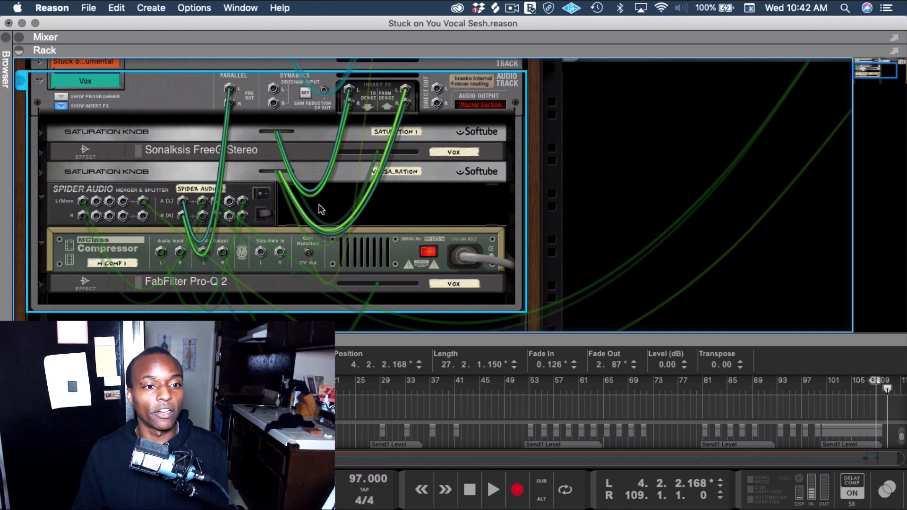
Trace the Spider Audio splitter's cables to the BV512 vocoder's modulator input and highlight the vocoder's connections.
left_click(123, 198)
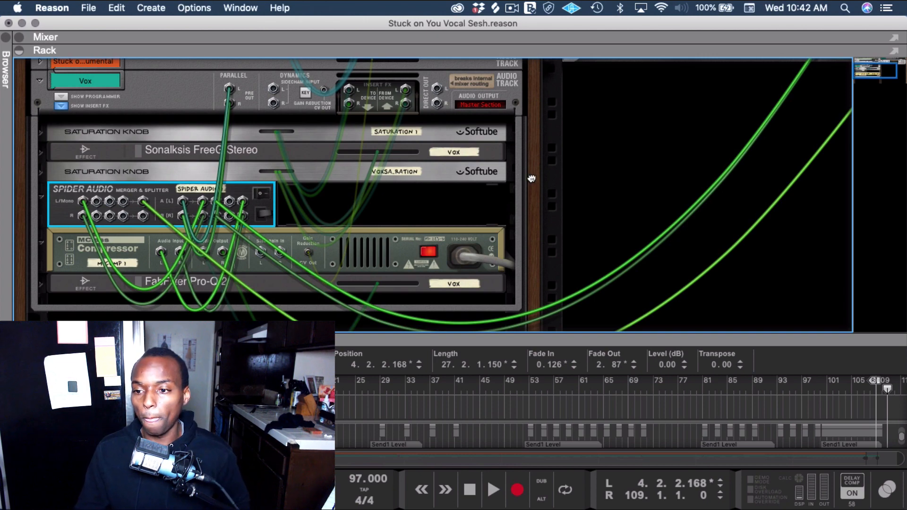
scroll(532, 178, "right", 5)
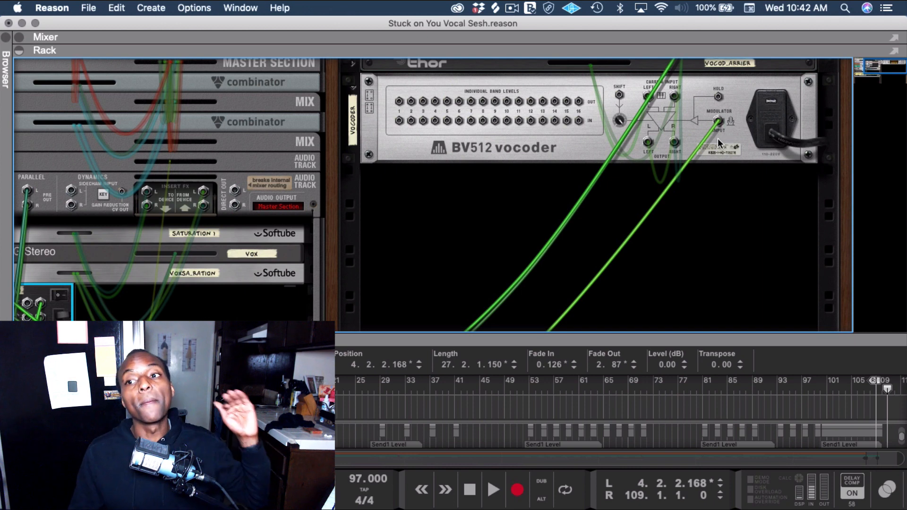
left_click(720, 137)
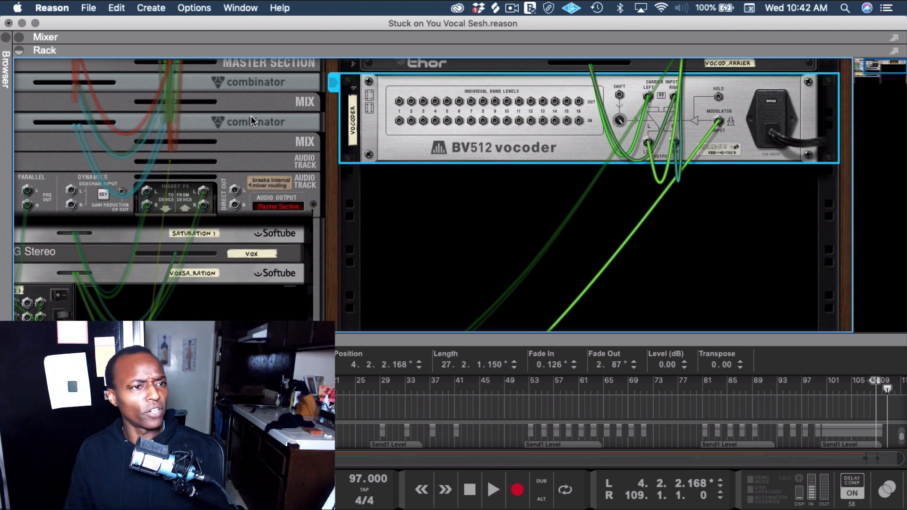
Reveal the mixer to look at the Vocoder channel, and switch to the sequencer filling the window.
left_click(19, 39)
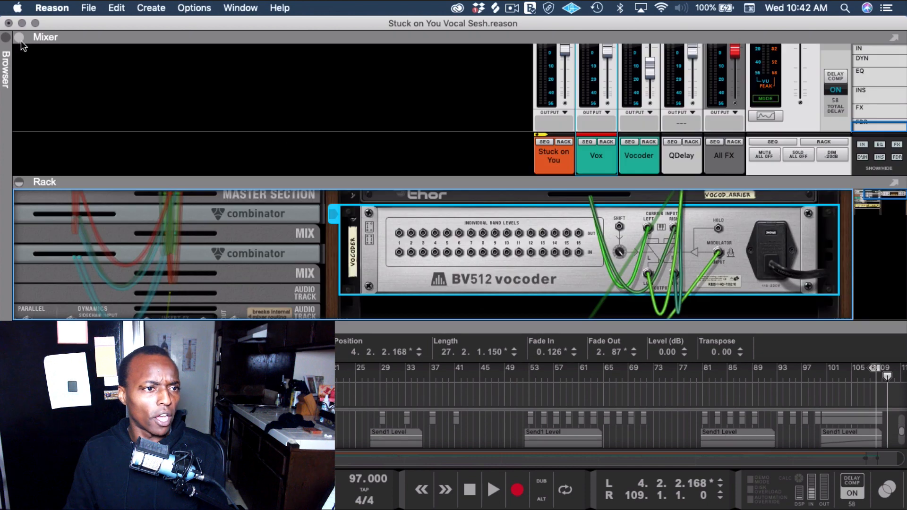
scroll(651, 118, "up", 5)
scroll(653, 102, "down", 3)
left_click(649, 59)
key("F7")
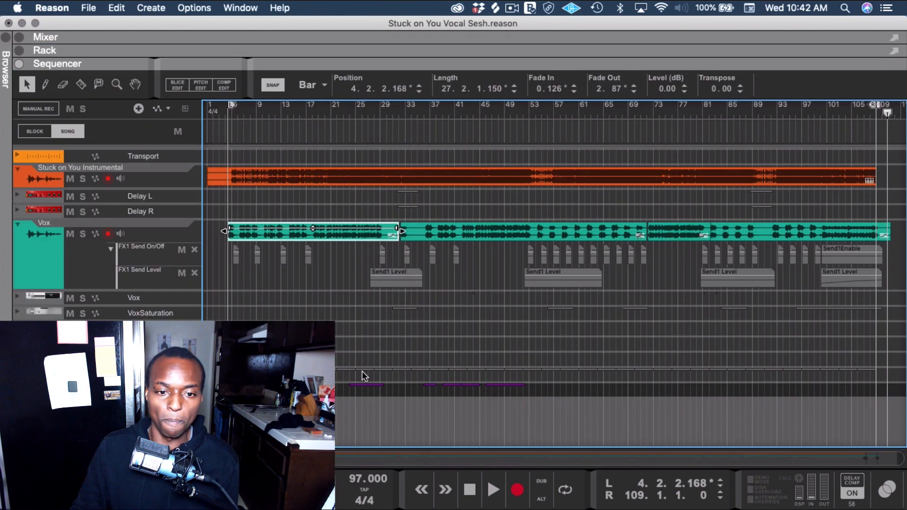
Unfold the VocoderCarrier track, zoom in on its clip at position 13.3.1, and place the song position shortly before it.
left_click(339, 331)
scroll(338, 333, "down", 1)
left_click(295, 341)
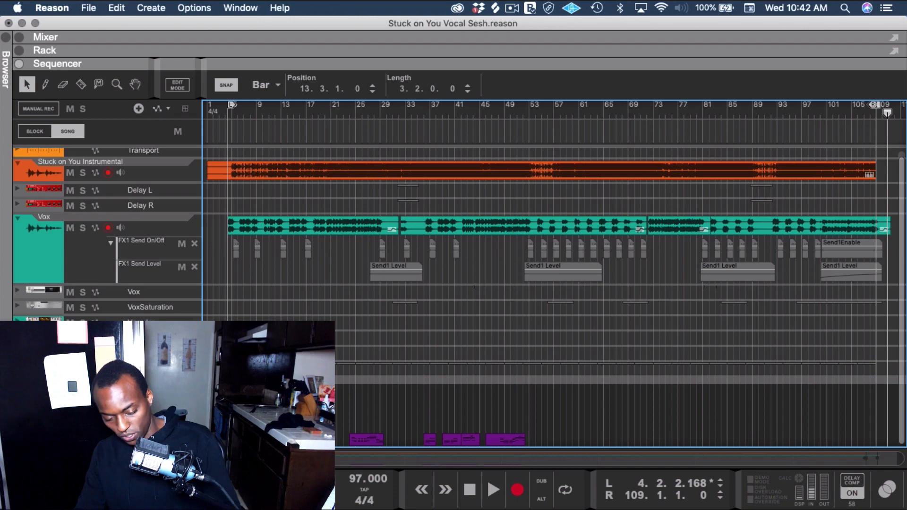
key("z")
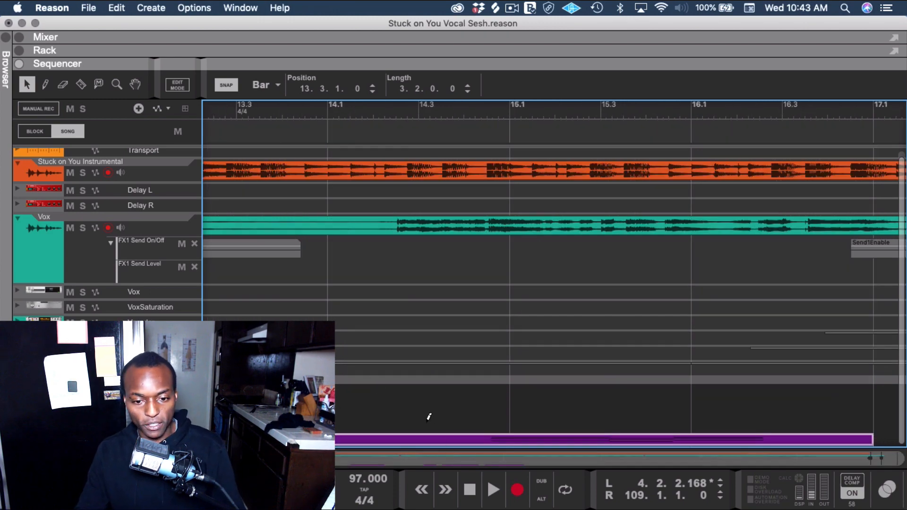
key("z")
scroll(422, 408, "down", 5)
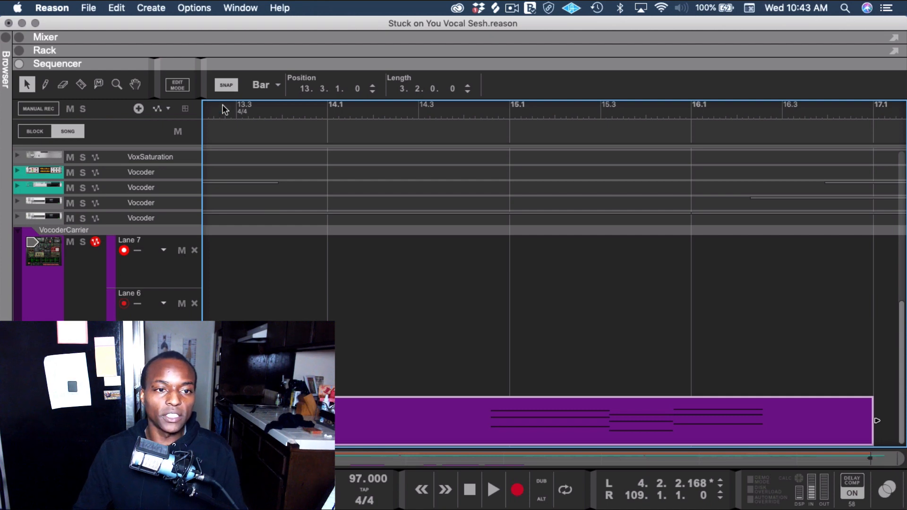
left_click_drag(208, 112, 230, 114)
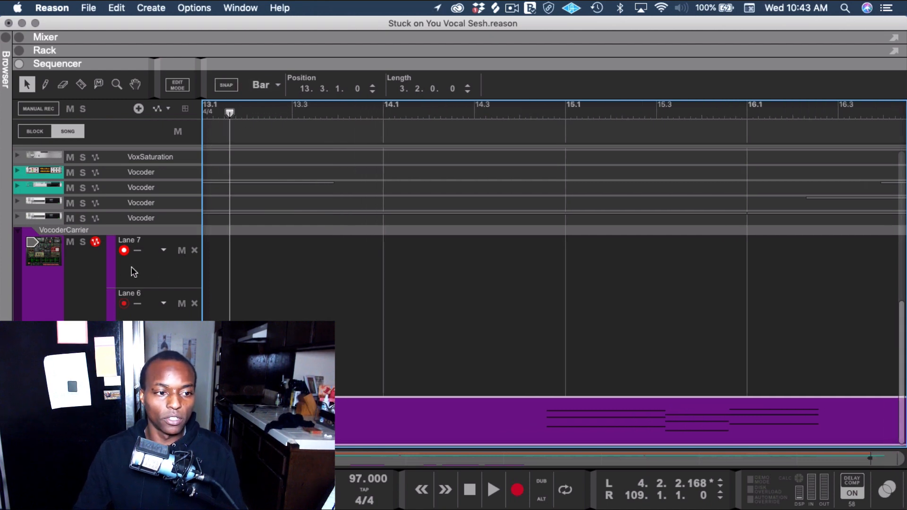
Select the Vocoder track, check its mixer channel, and play the sequence through the VocoderCarrier clip's notes.
left_click(47, 306)
left_click(48, 189)
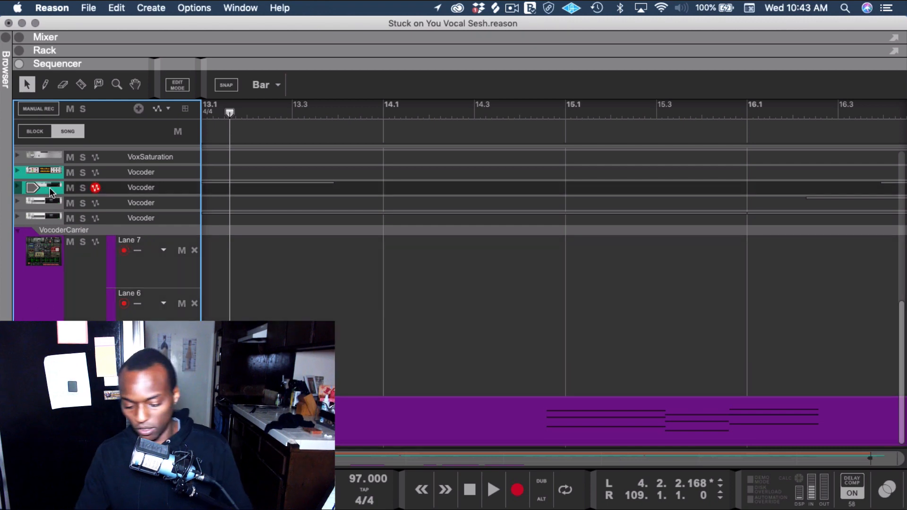
key("F5")
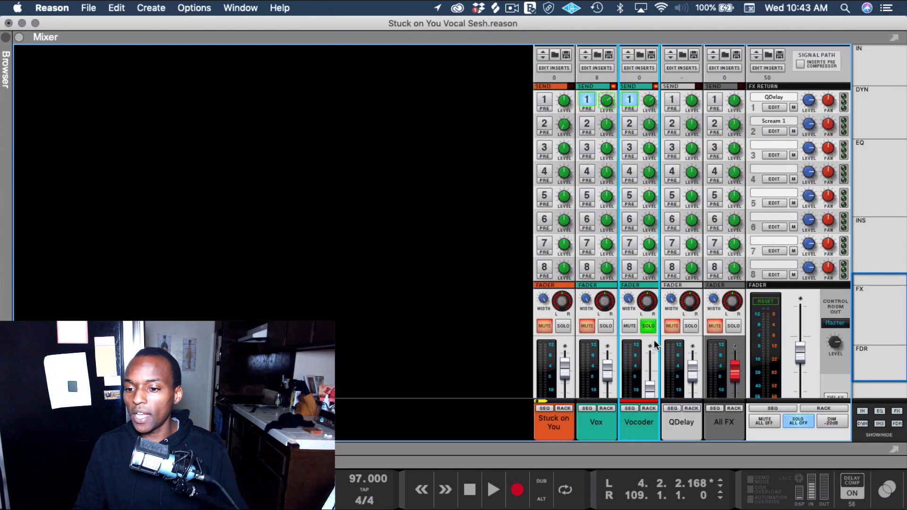
key("F7")
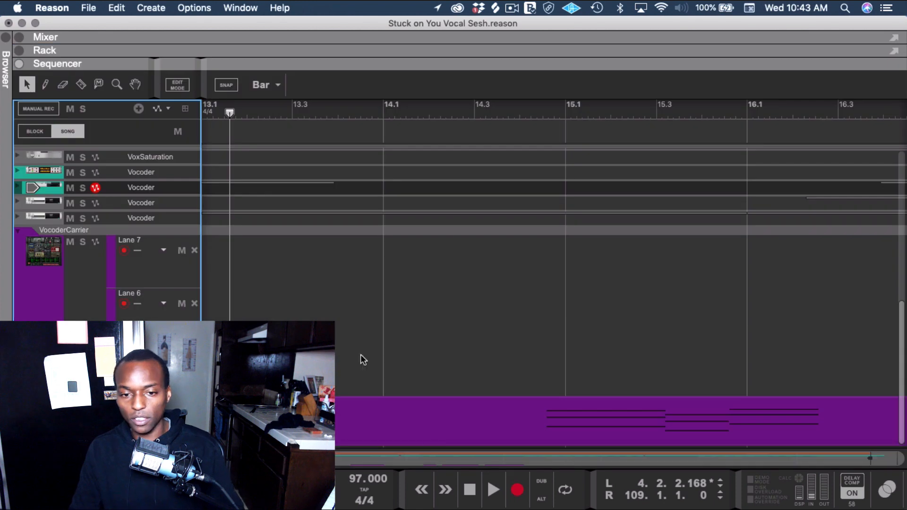
key("space")
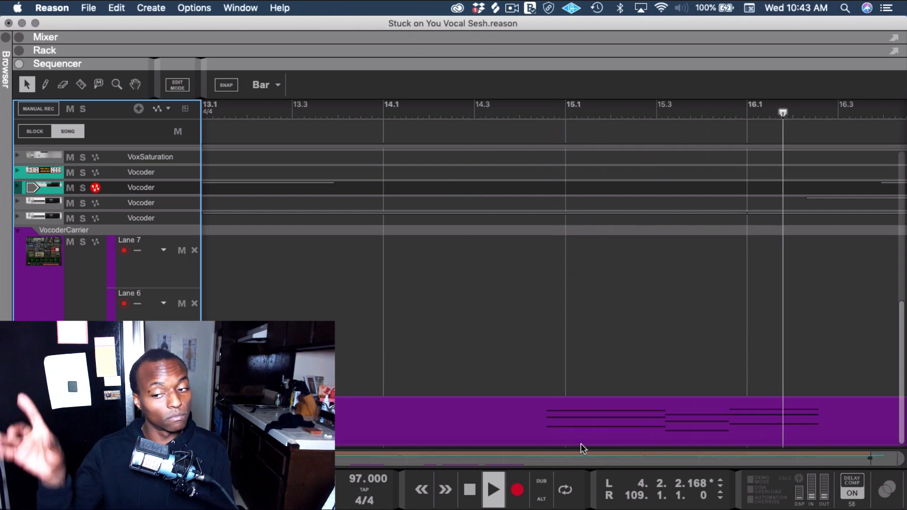
key("space")
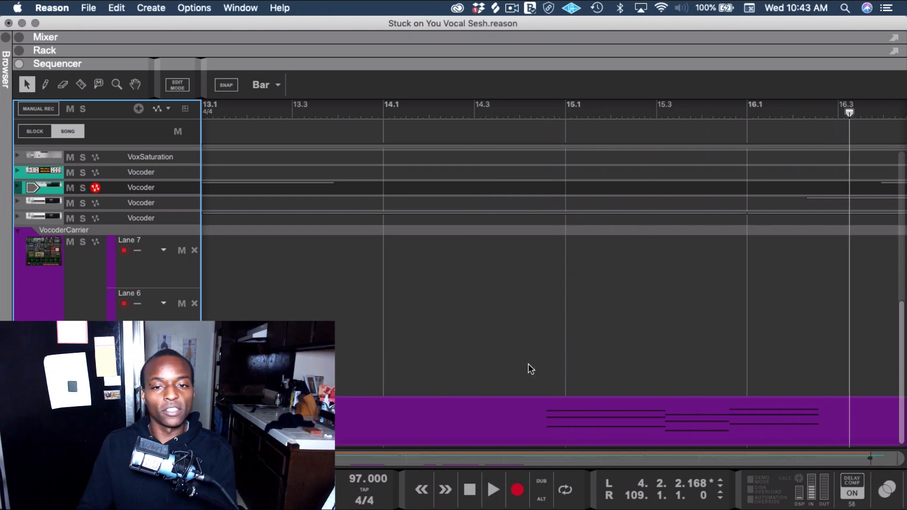
Return the song position to bar 13, solo the Vox channel alongside Vocoder, and raise the Vocoder fader slightly before restoring the full sequencer.
left_click(239, 112)
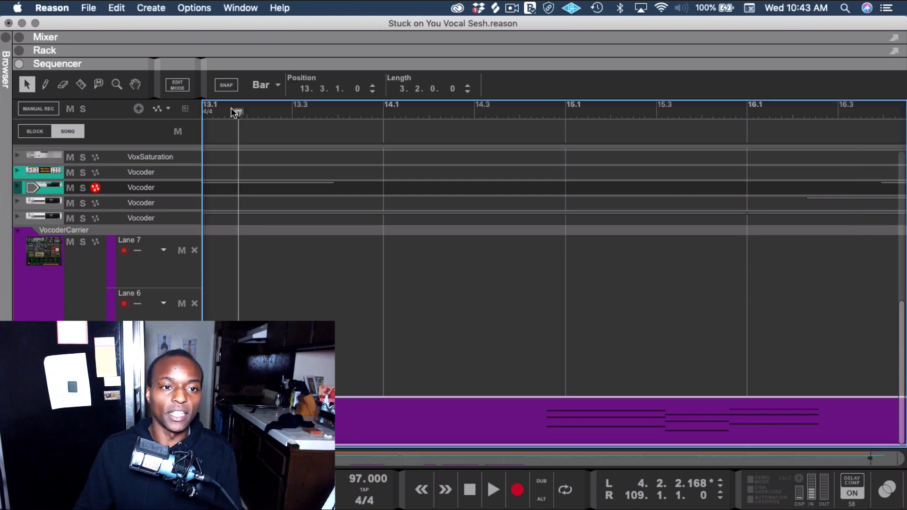
left_click(21, 39)
left_click(607, 127)
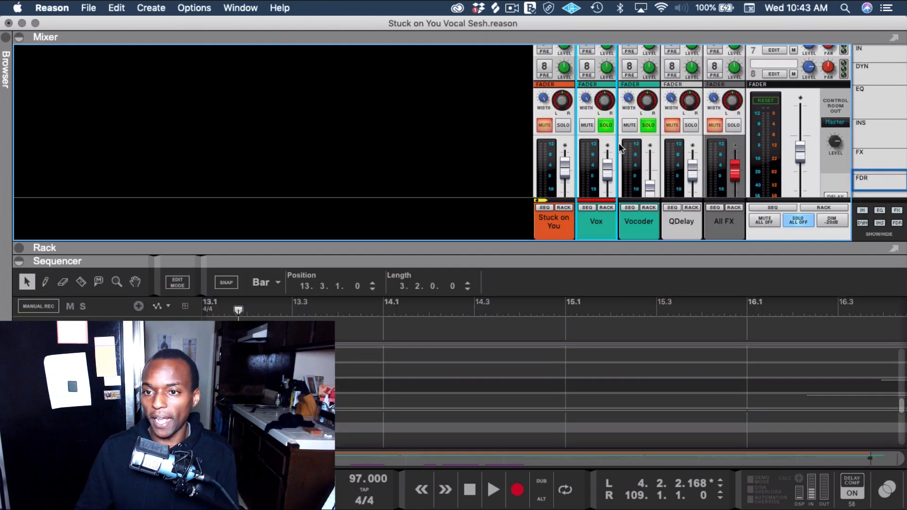
left_click_drag(650, 188, 650, 177)
left_click_drag(232, 261, 281, 10)
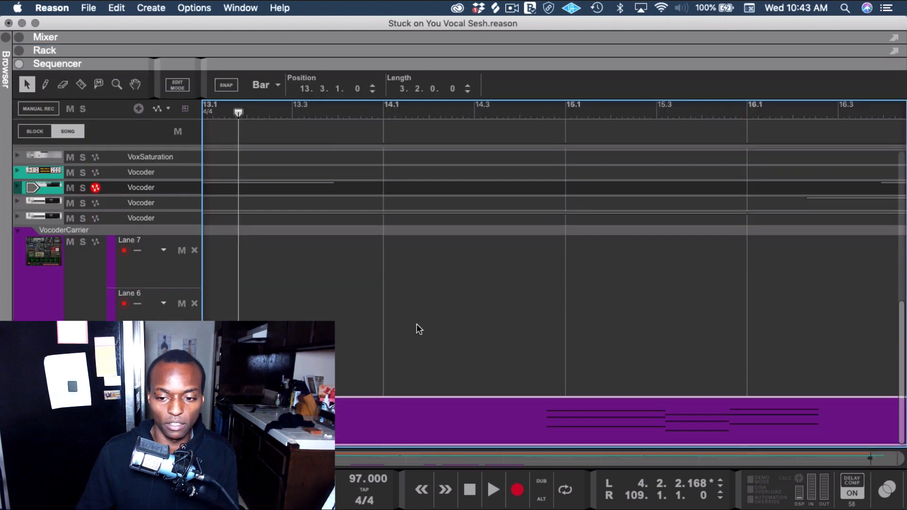
Play the soloed Vox and Vocoder channels together from just before bar 12 through the VocoderCarrier clip's chords.
scroll(419, 313, "down", 5)
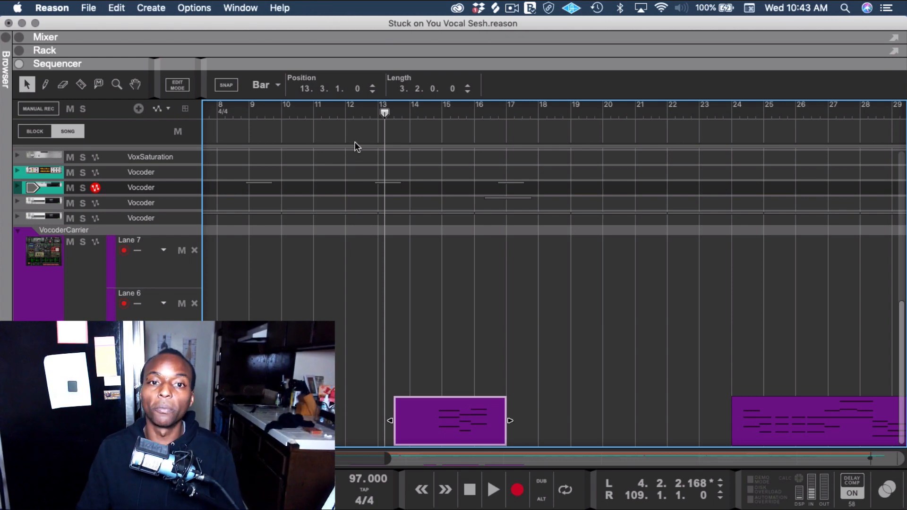
scroll(356, 172, "up", 3)
scroll(356, 171, "down", 3)
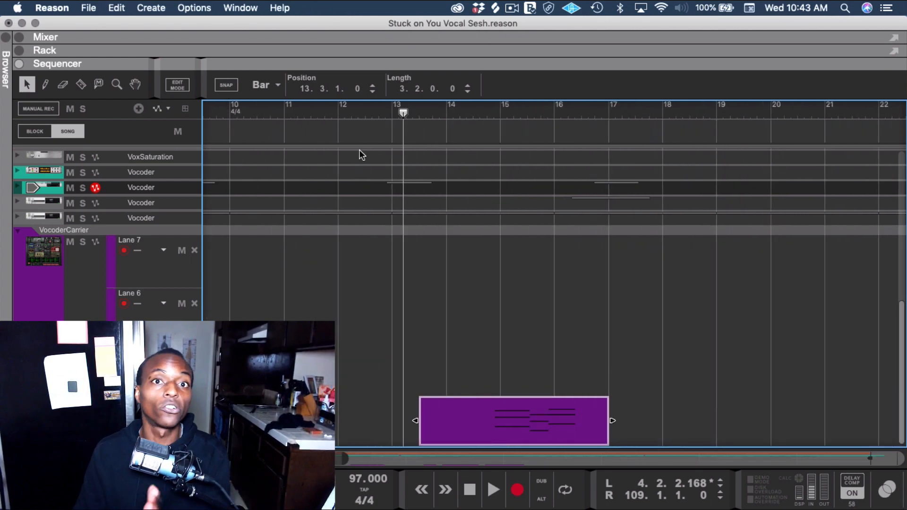
left_click(331, 107)
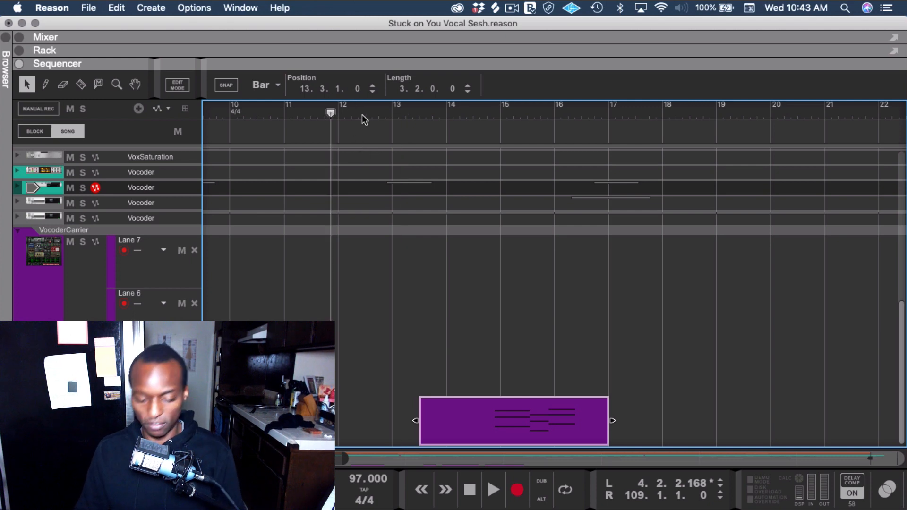
key("space")
left_click(396, 109)
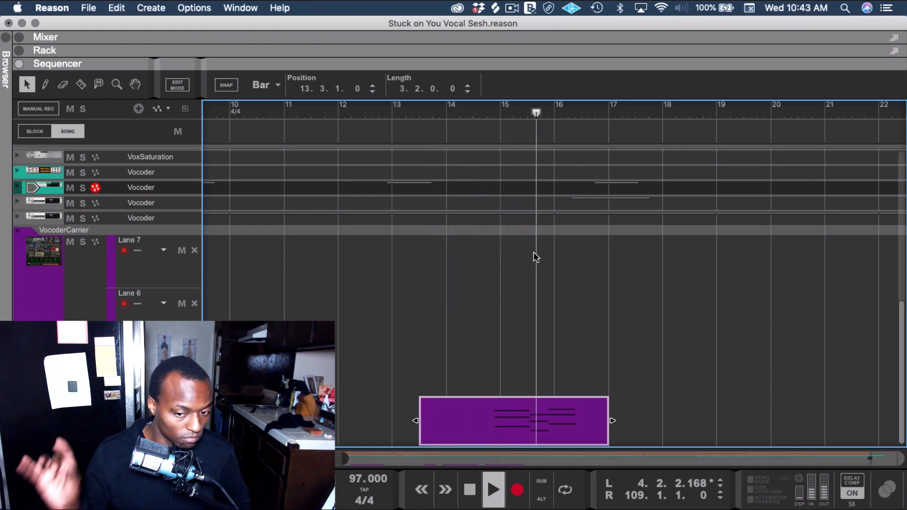
key("space")
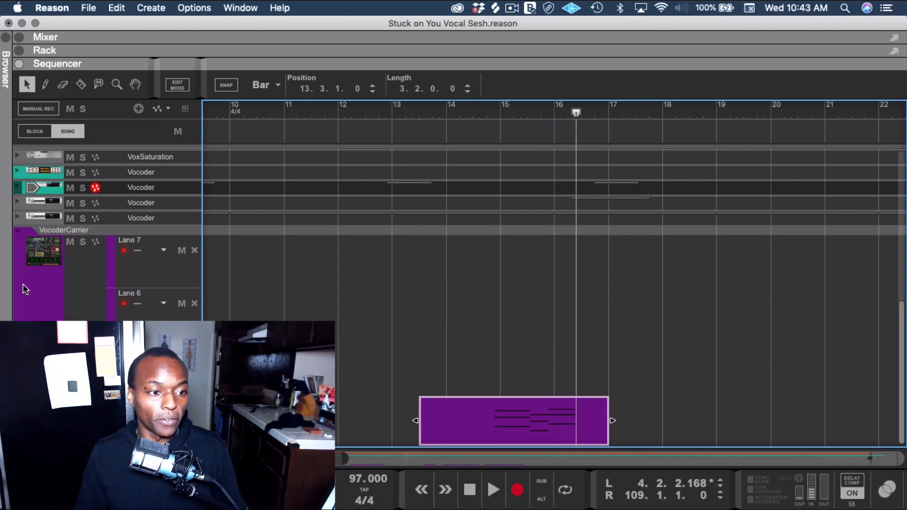
Select the VocoderCarrier track and show the rack filling the window at the BV512 vocoder.
left_click(42, 252)
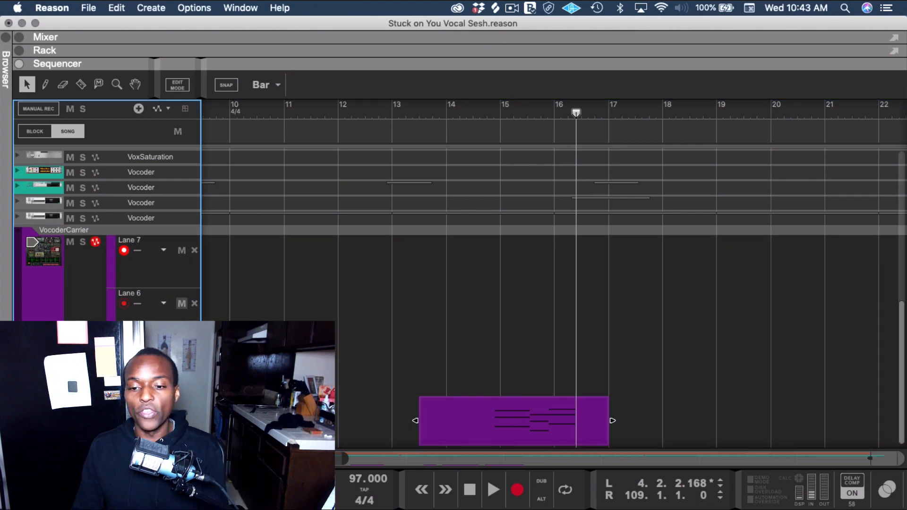
left_click(487, 418)
left_click(46, 254)
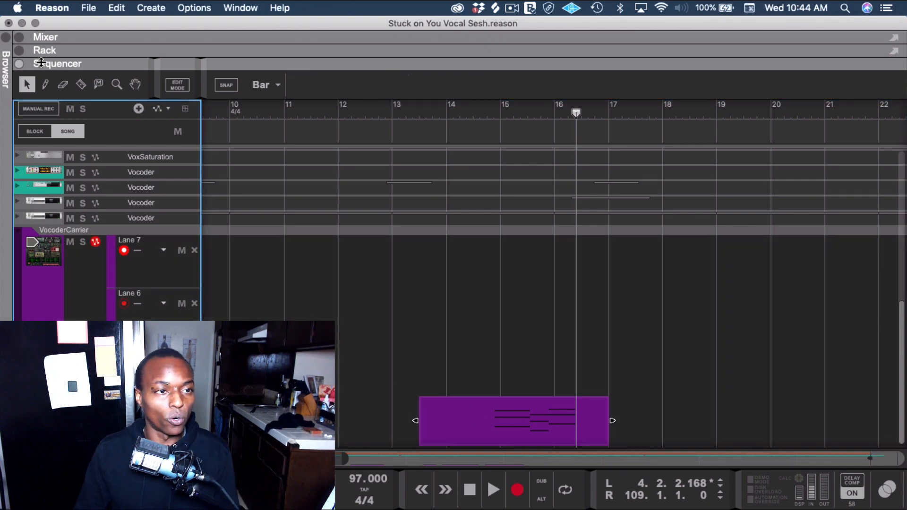
left_click(19, 51)
left_click_drag(537, 261, 586, 475)
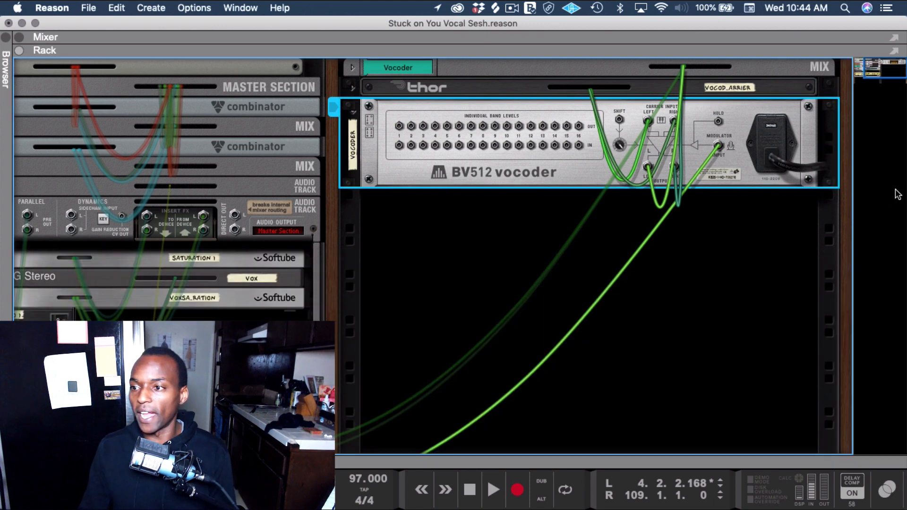
left_click_drag(847, 201, 872, 242)
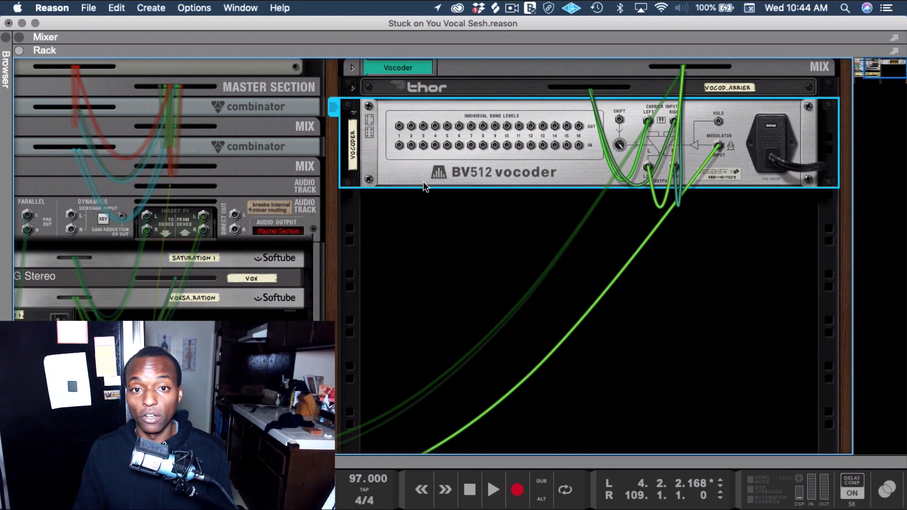
Show the rack's front and unfold the Thor carrier synth to examine its oscillator and filter settings.
key("Tab")
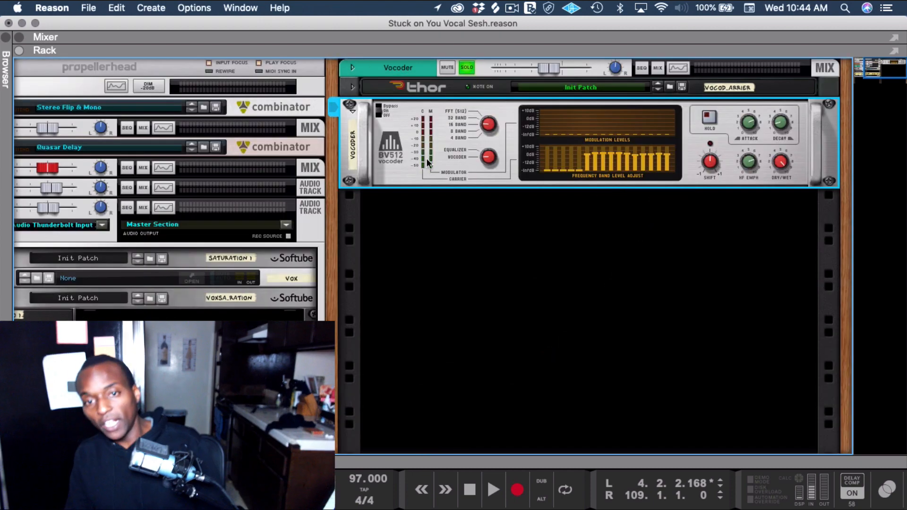
left_click(352, 89)
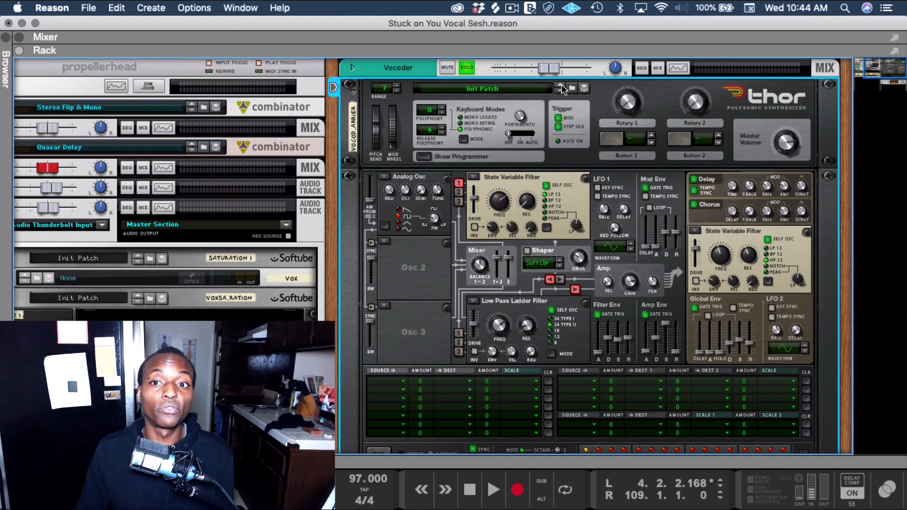
left_click(400, 216)
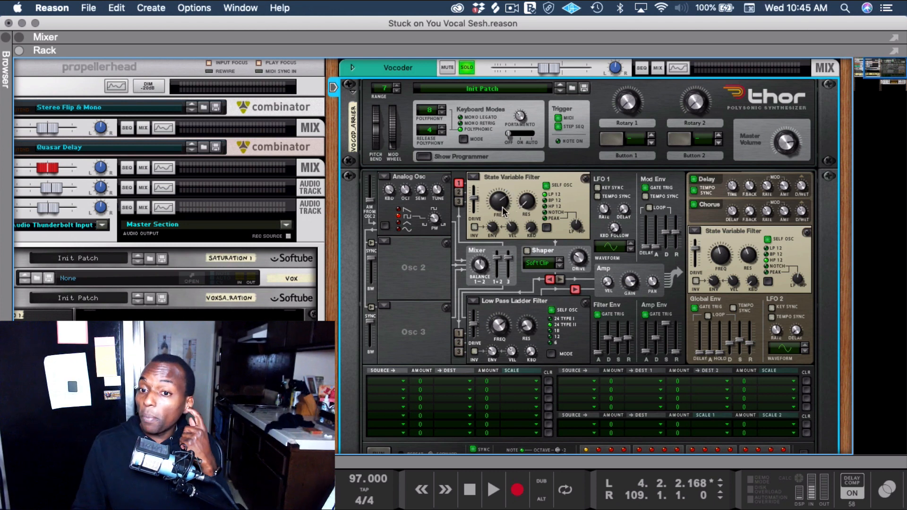
mouse_move(503, 206)
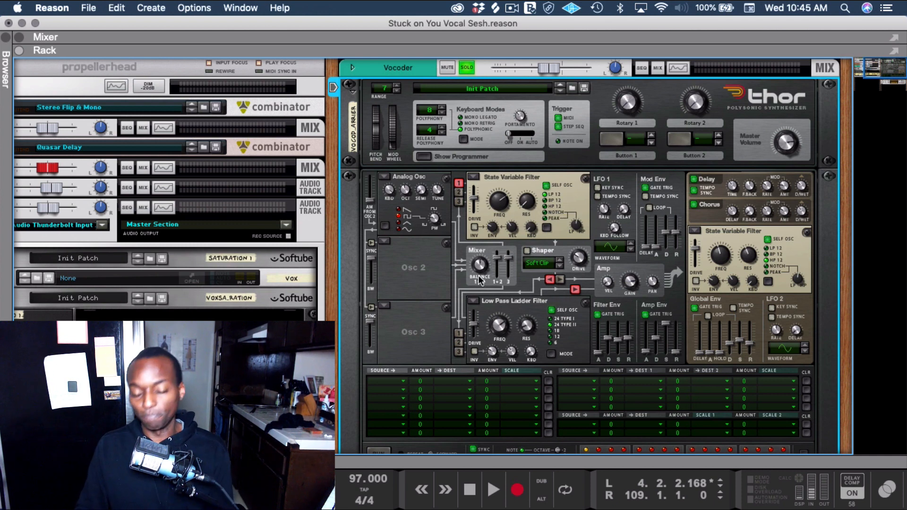
Trace the Thor synth's audio outputs on the rack's rear to the BV512 vocoder's carrier inputs, highlighting the vocoder's cables.
key("Tab")
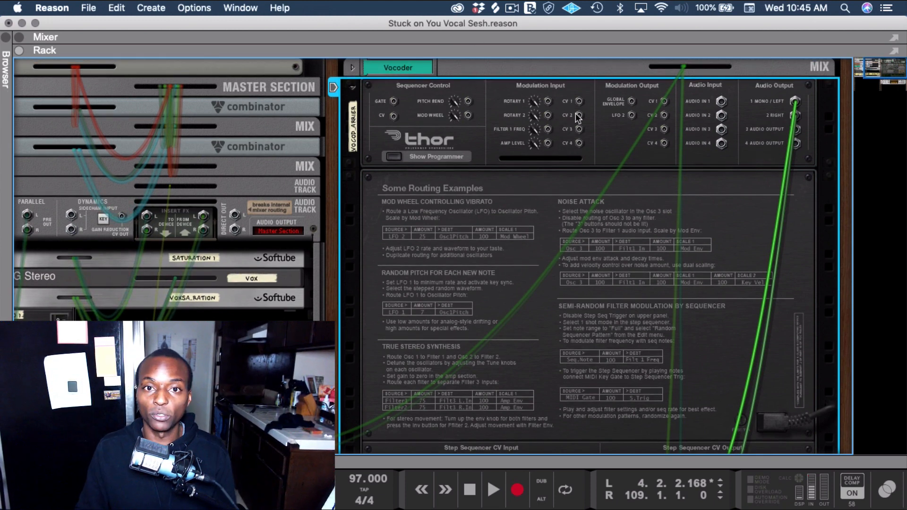
scroll(633, 189, "down", 5)
left_click(618, 340)
scroll(622, 239, "up", 5)
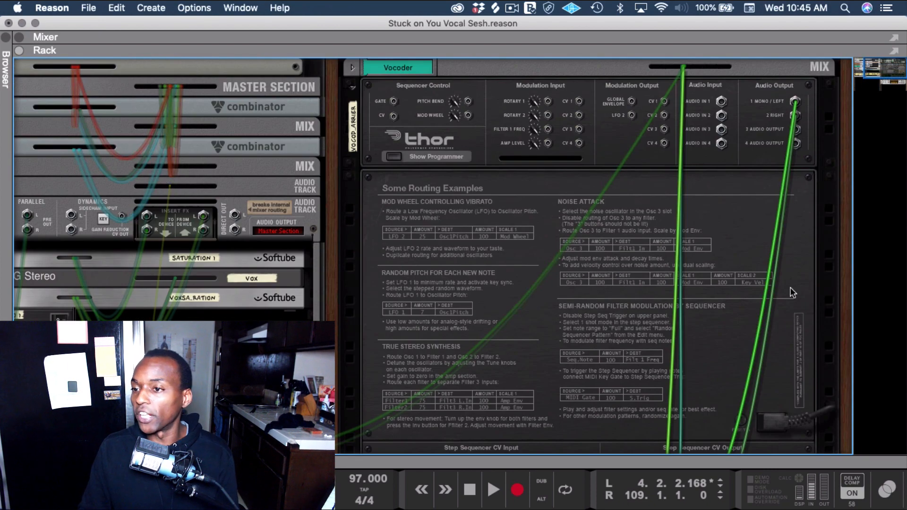
scroll(771, 269, "down", 5)
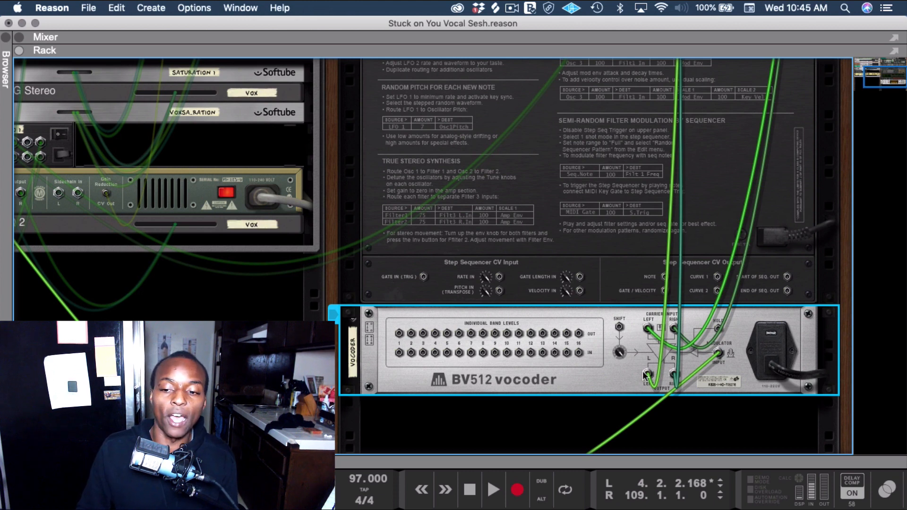
Compare the BV512's front and rear, trace its outputs up to the Vocoder mix channel, and unfold that channel.
key("Tab")
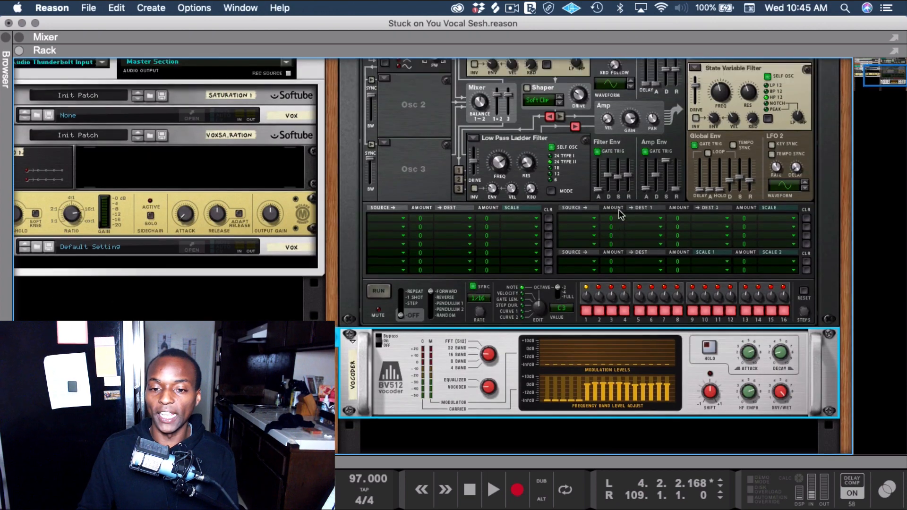
scroll(615, 212, "up", 3)
scroll(519, 376, "down", 3)
key("Tab")
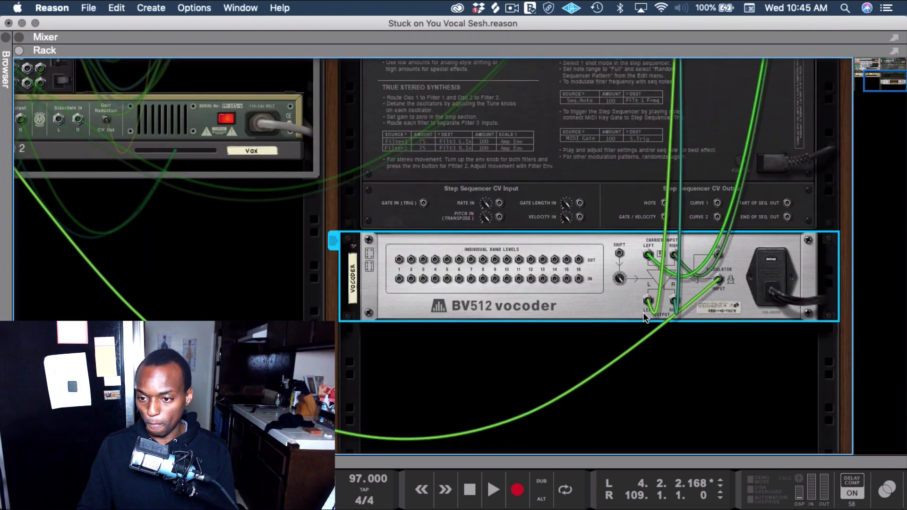
scroll(655, 281, "up", 1)
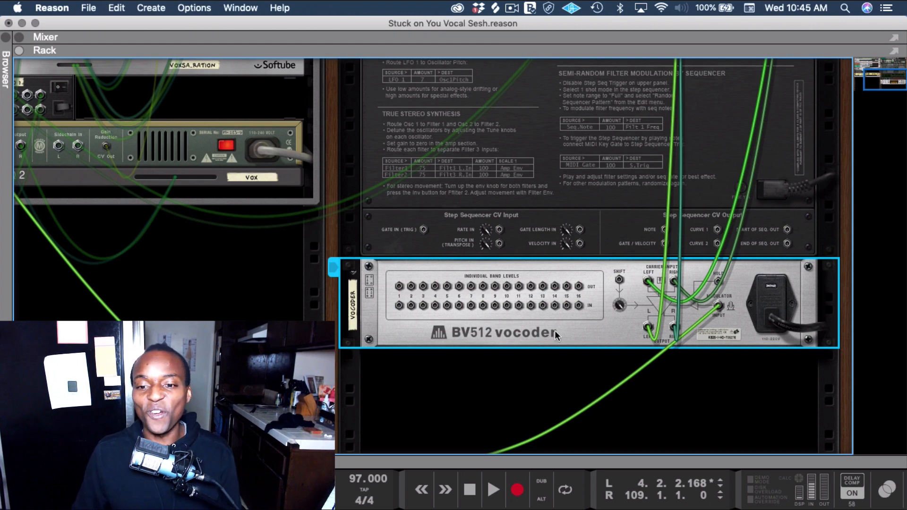
scroll(643, 265, "up", 8)
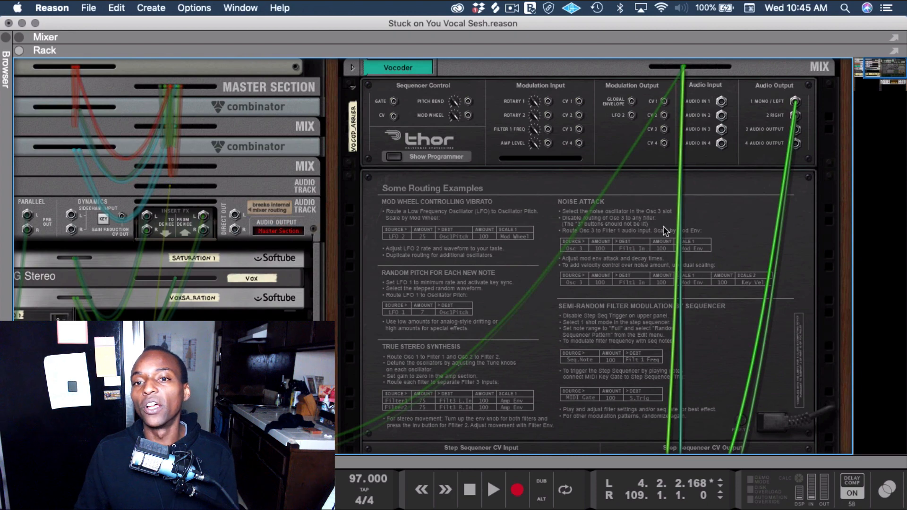
left_click(352, 67)
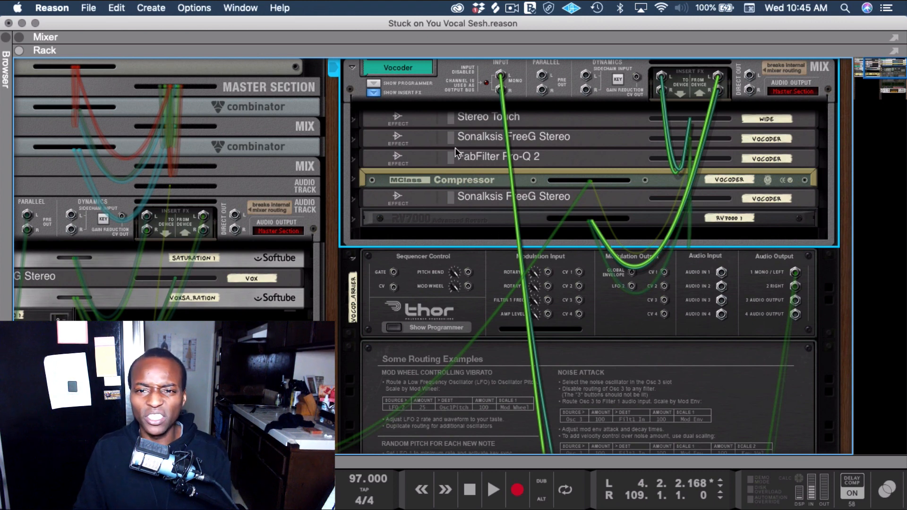
Highlight the cabling of the Vocoder channel's insert chain at Stereo Touch and RV7000, and of the channel's input.
left_click_drag(476, 120, 474, 122)
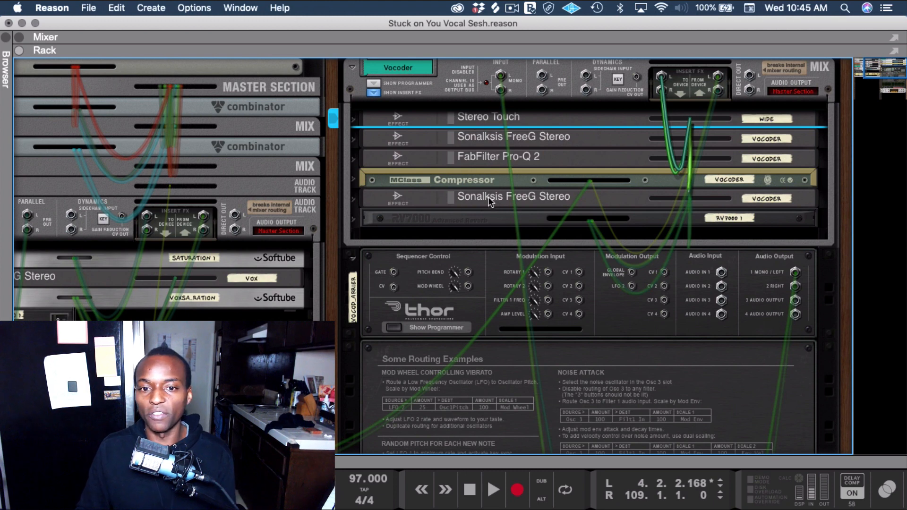
left_click_drag(470, 225, 479, 220)
left_click_drag(539, 135, 449, 138)
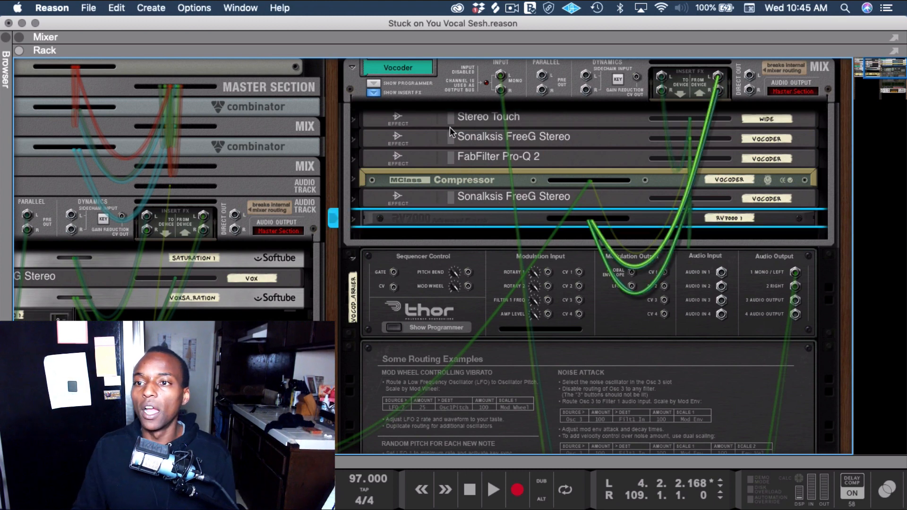
left_click_drag(457, 91, 477, 106)
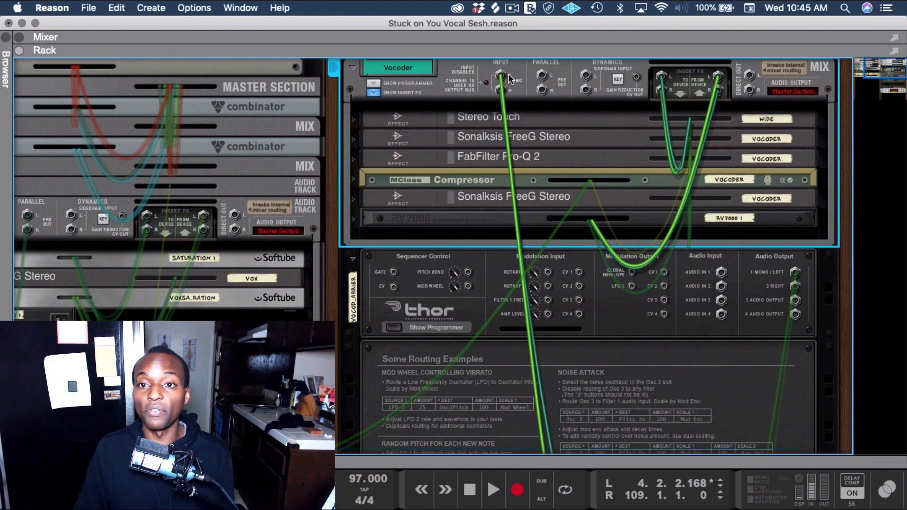
Show the rack's front, turn off the Vocoder channel's solo, and bring the BV512 vocoder's front panel into view.
key("Tab")
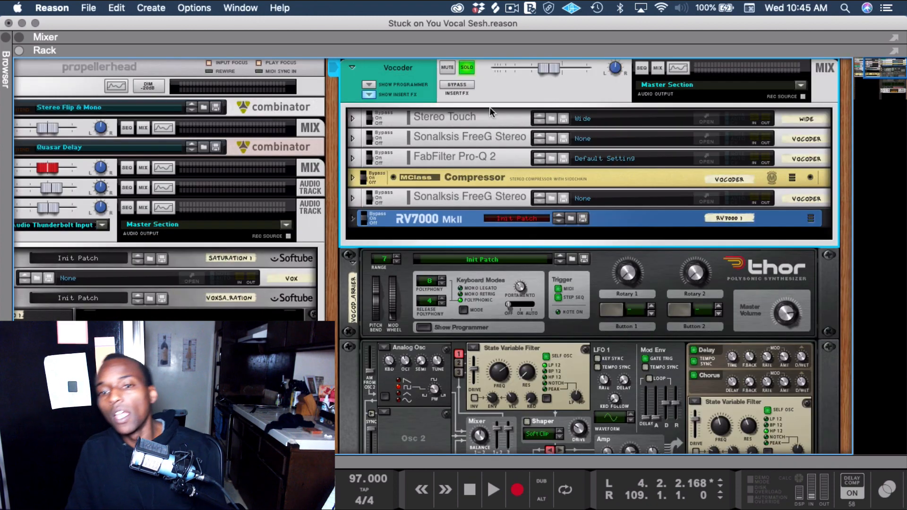
left_click(467, 67)
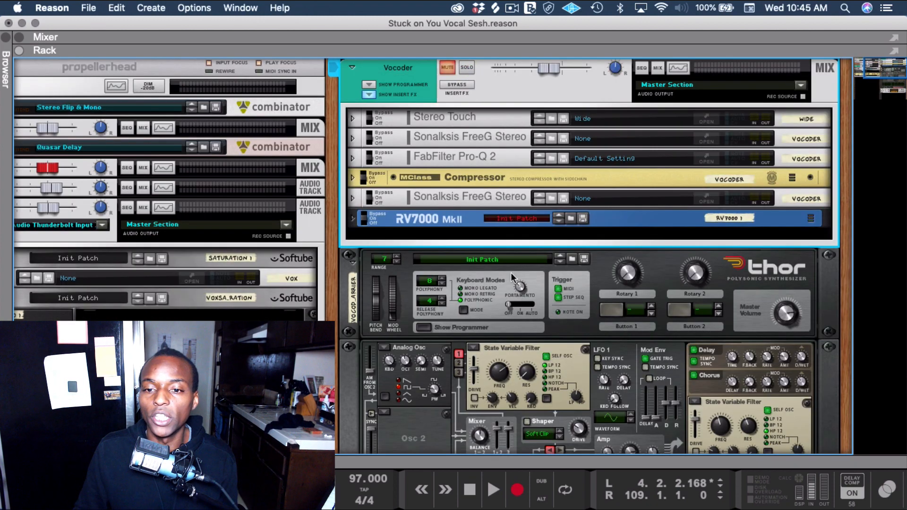
scroll(456, 340, "down", 10)
left_click(434, 316)
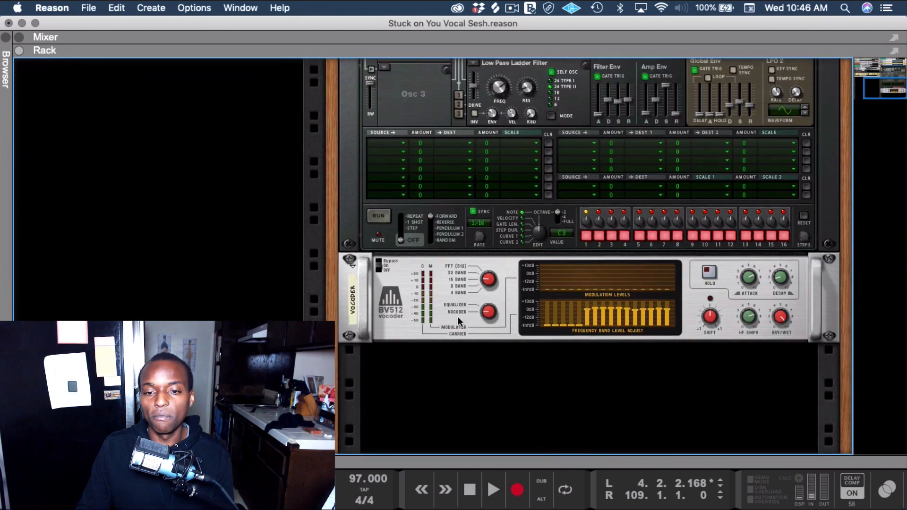
Show the Vox audio track as the vocoder's modulator source, and bring the Thor carrier synth's front panel into view.
scroll(159, 237, "up", 15)
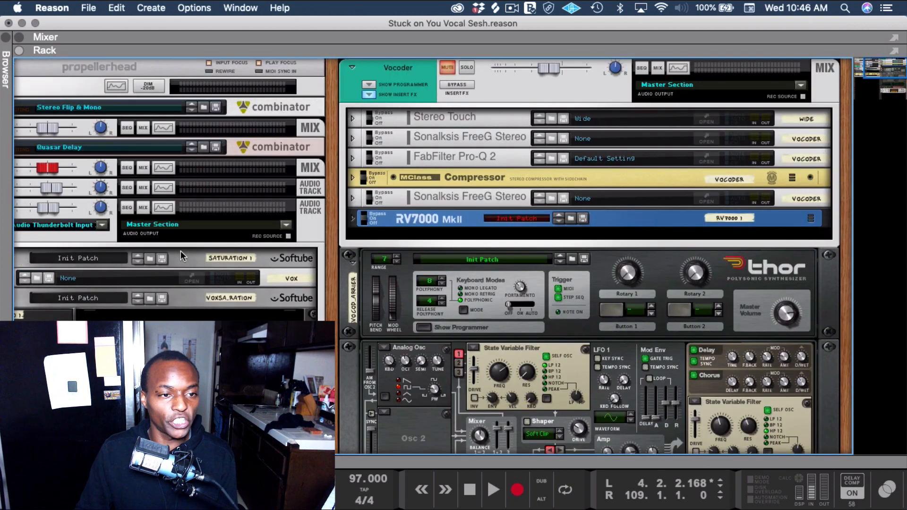
scroll(179, 251, "left", 5)
left_click(89, 225)
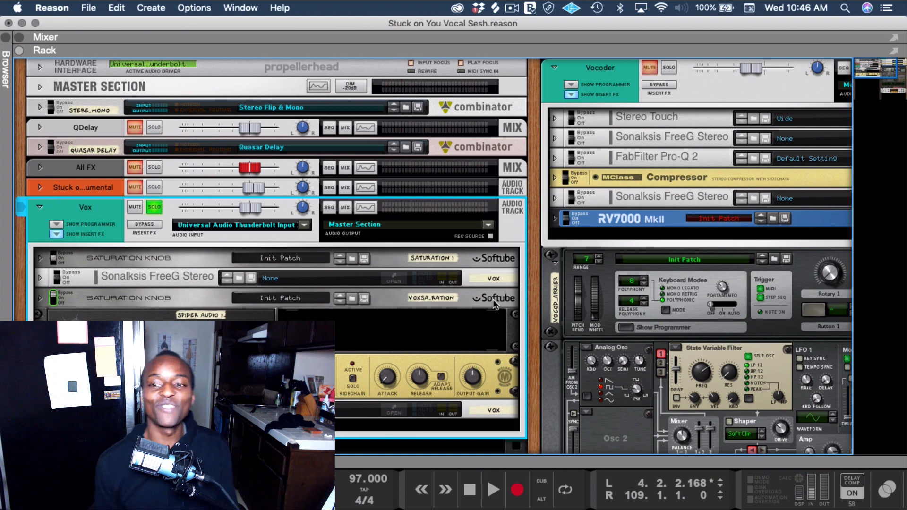
scroll(493, 299, "right", 5)
left_click(600, 274)
scroll(574, 273, "down", 3)
scroll(576, 278, "down", 1)
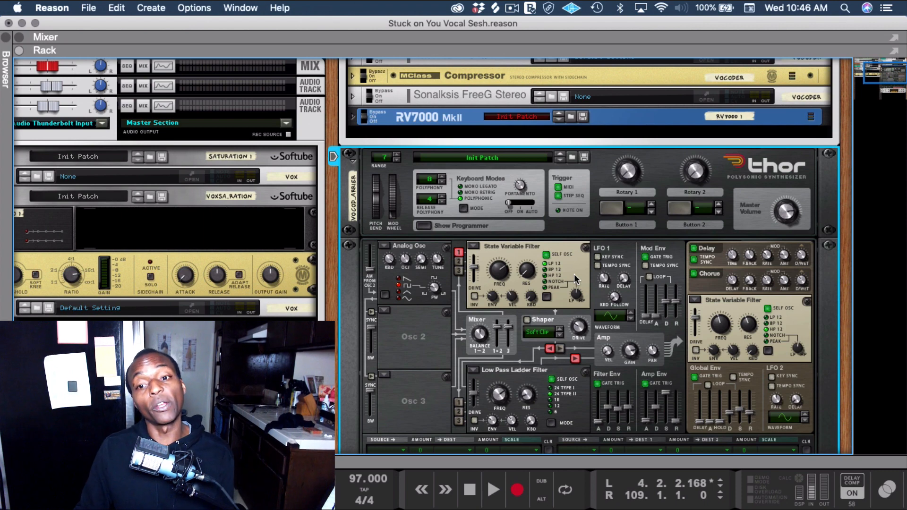
Trace Thor's outputs on the rack's rear to the BV512 carrier inputs, and the BV512's outputs to the Vocoder channel's input.
key("Tab")
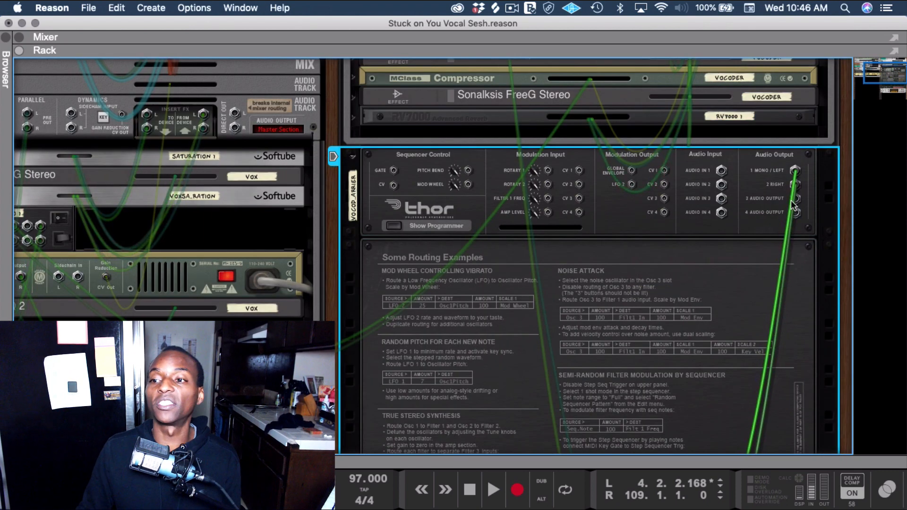
scroll(780, 192, "down", 3)
scroll(780, 192, "down", 5)
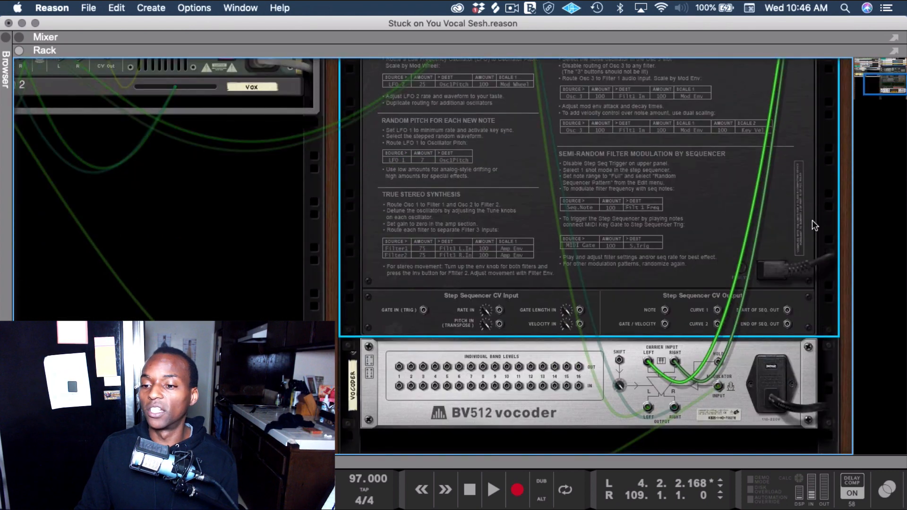
left_click(662, 355)
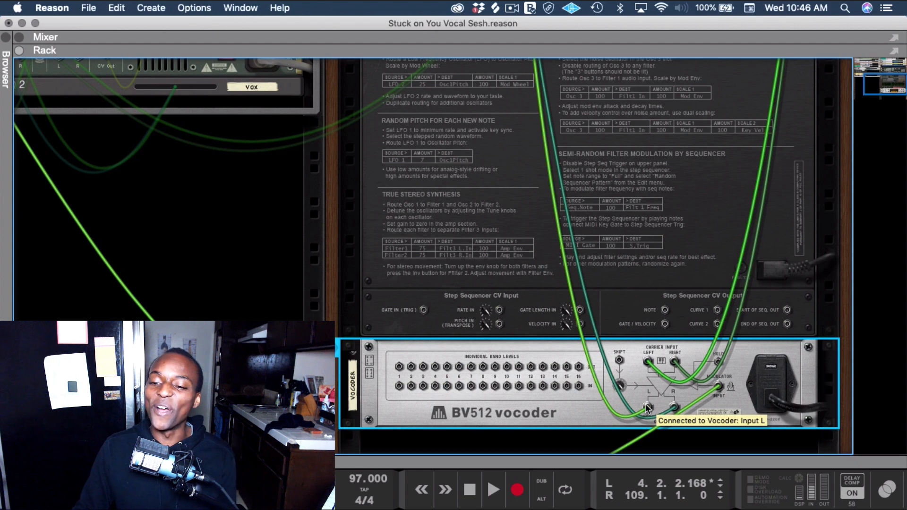
scroll(553, 185, "up", 10)
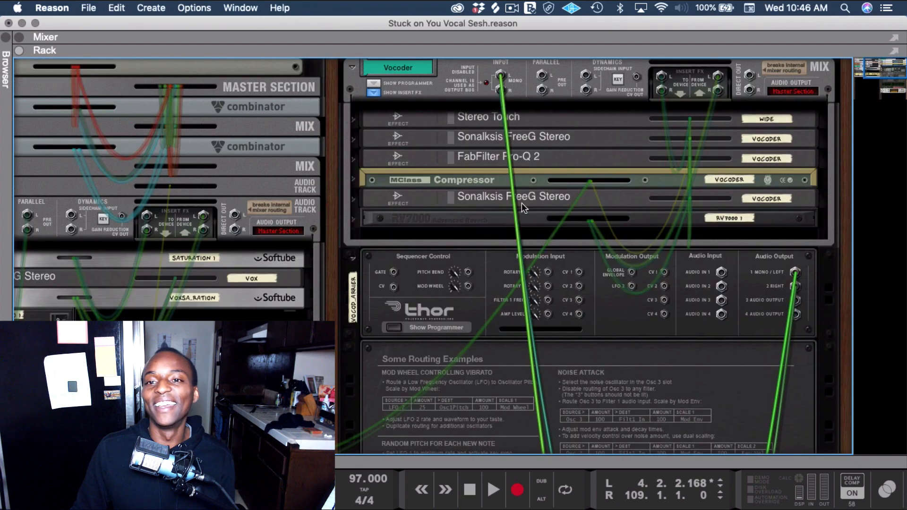
scroll(685, 366, "down", 10)
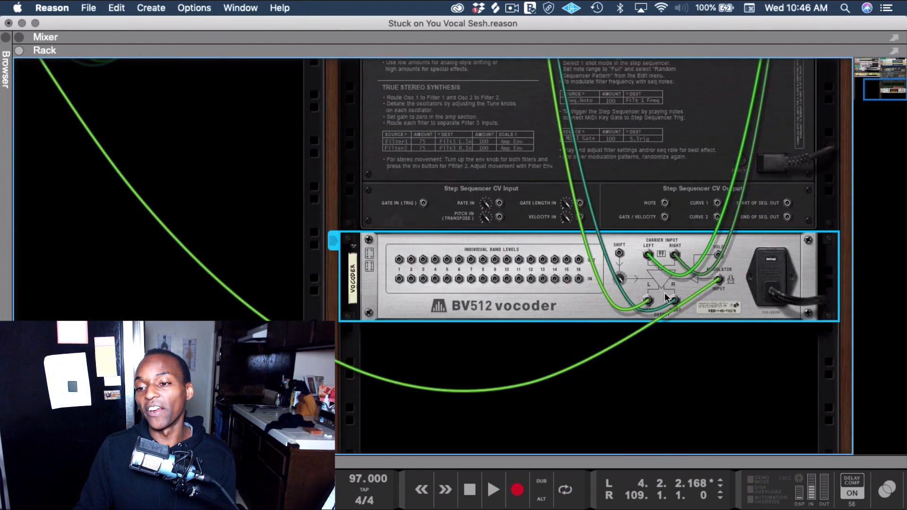
Return to the rack's front and listen to the vocoder while following the VocoderCarrier clips in the sequencer, stopping playback after bar 29.
key("Tab")
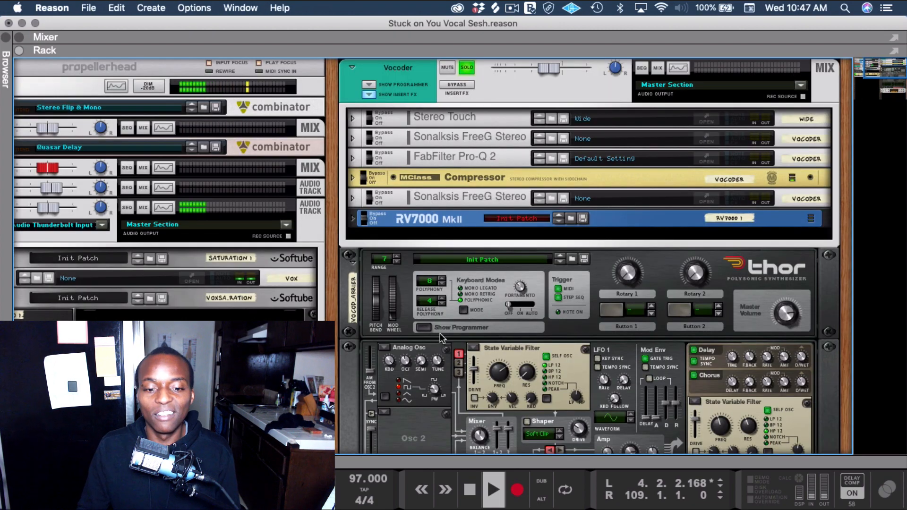
key("F7")
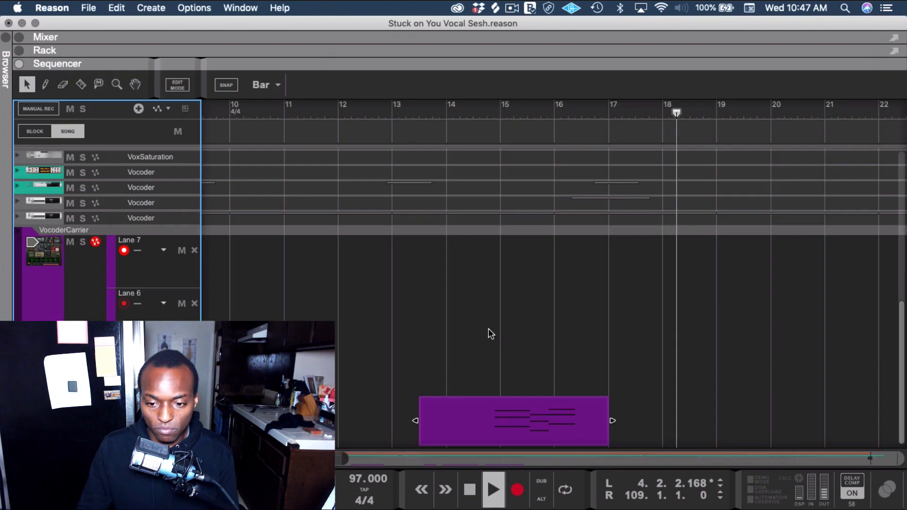
scroll(680, 288, "right", 15)
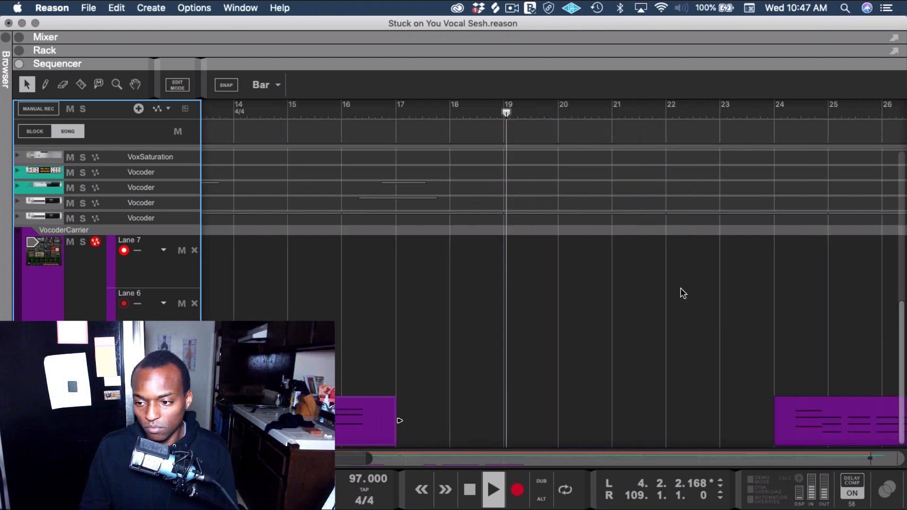
scroll(681, 293, "left", 10)
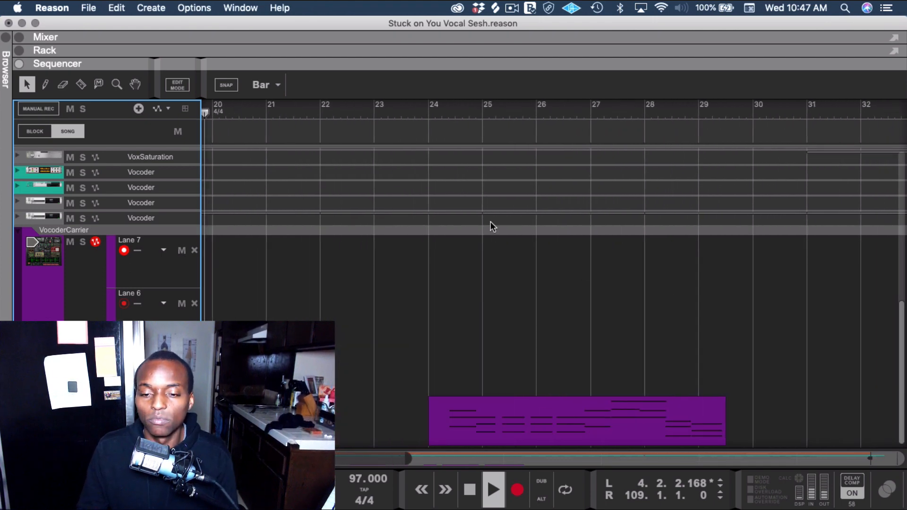
left_click(416, 129)
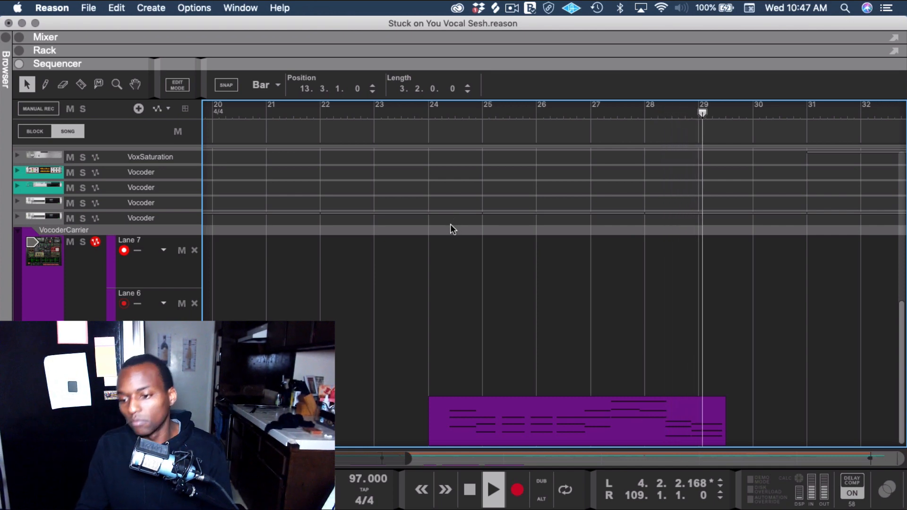
key("space")
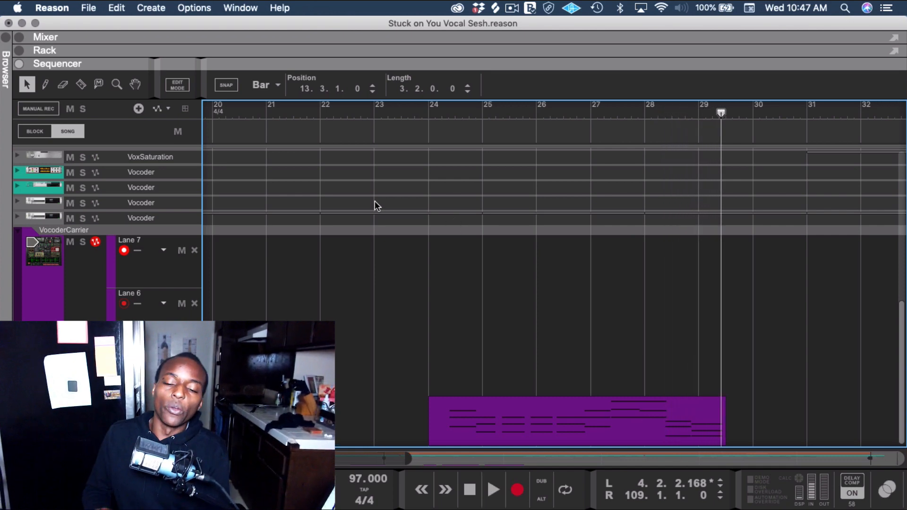
Select the VocoderCarrier clip starting at bar 24, and turn off the Vocoder channel's solo in the rack.
left_click(571, 436)
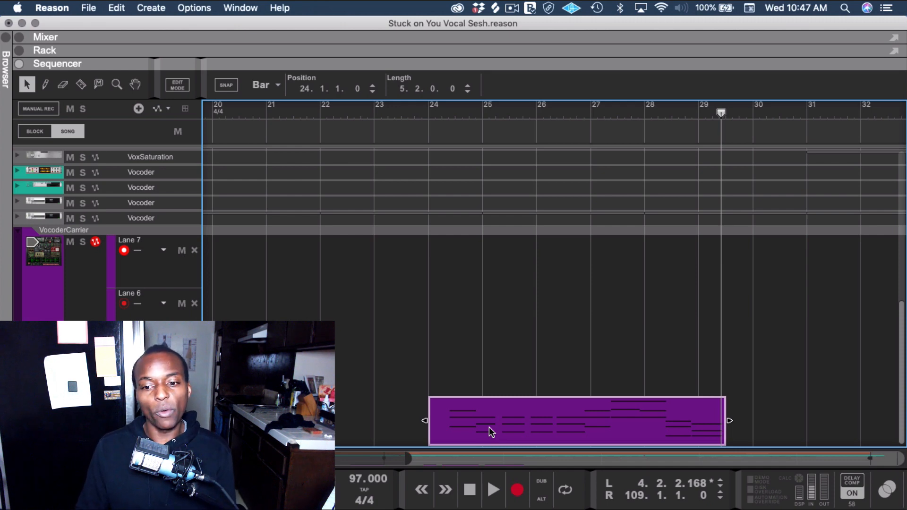
left_click(22, 52)
left_click(466, 67)
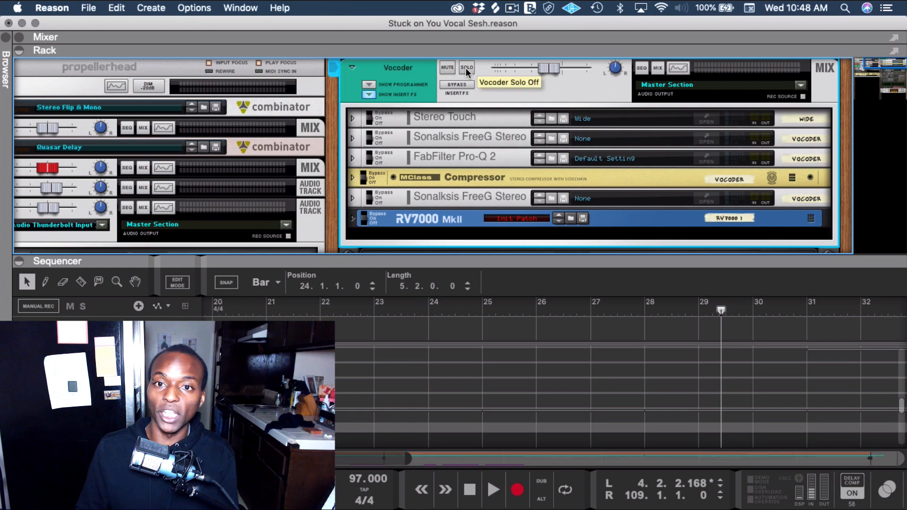
Enlarge the rack view and examine the Thor carrier synth's oscillator, filter and effects sections.
scroll(410, 206, "down", 10)
scroll(410, 192, "up", 5)
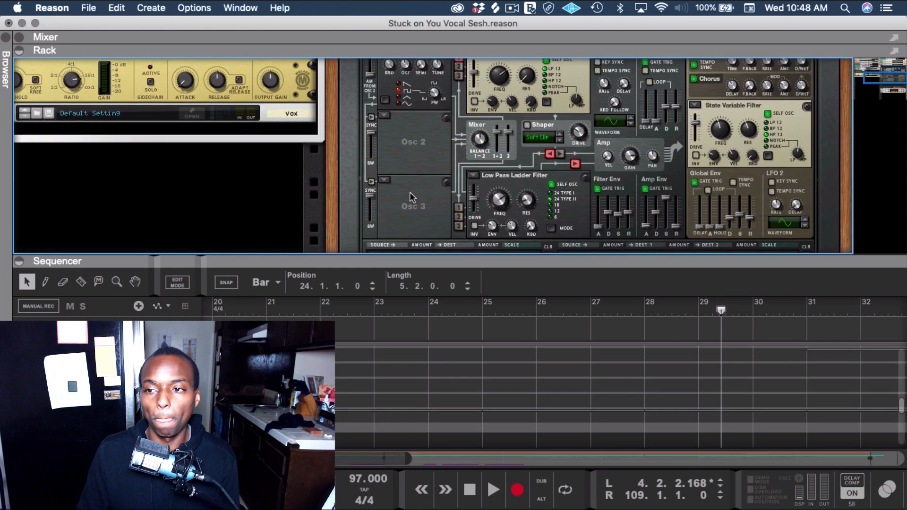
left_click_drag(432, 258, 432, 455)
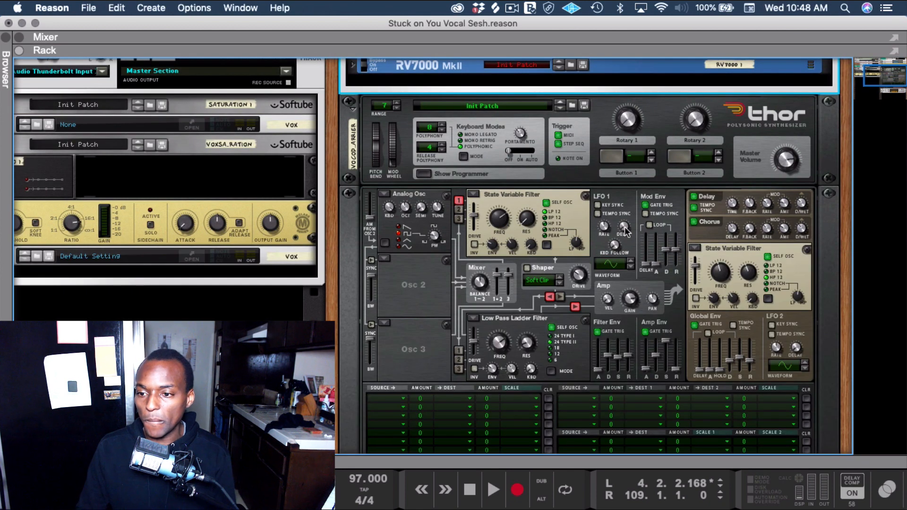
scroll(624, 232, "down", 3)
scroll(577, 208, "up", 3)
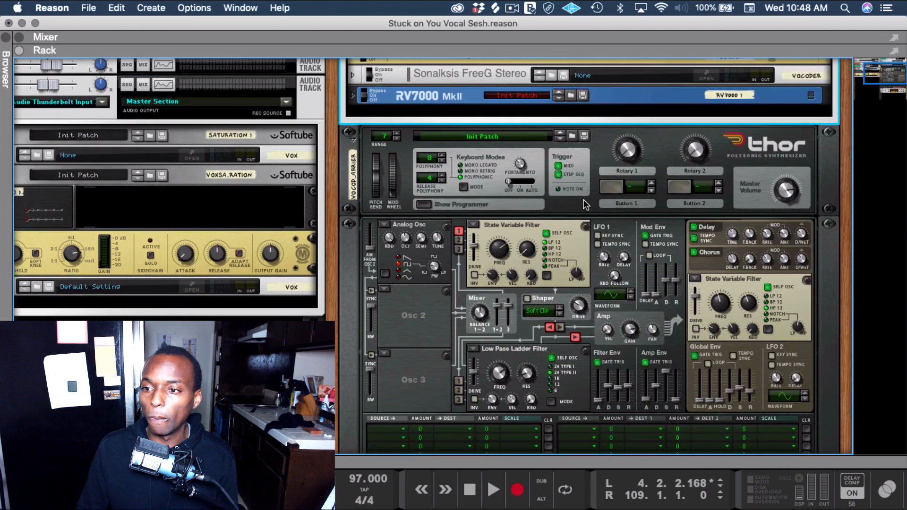
scroll(519, 283, "down", 3)
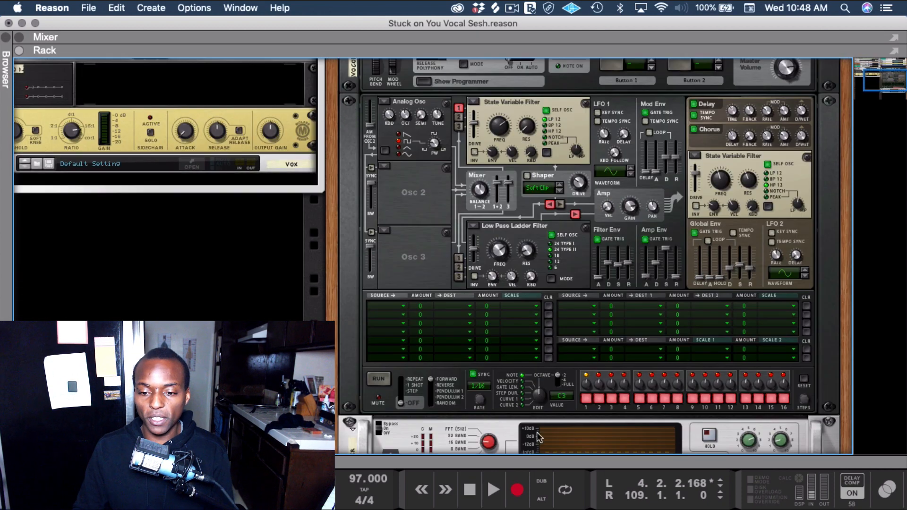
Loop and play the selected carrier clip from bar 24, watch Thor in the enlarged rack, and stop playback.
left_click_drag(542, 456, 532, 332)
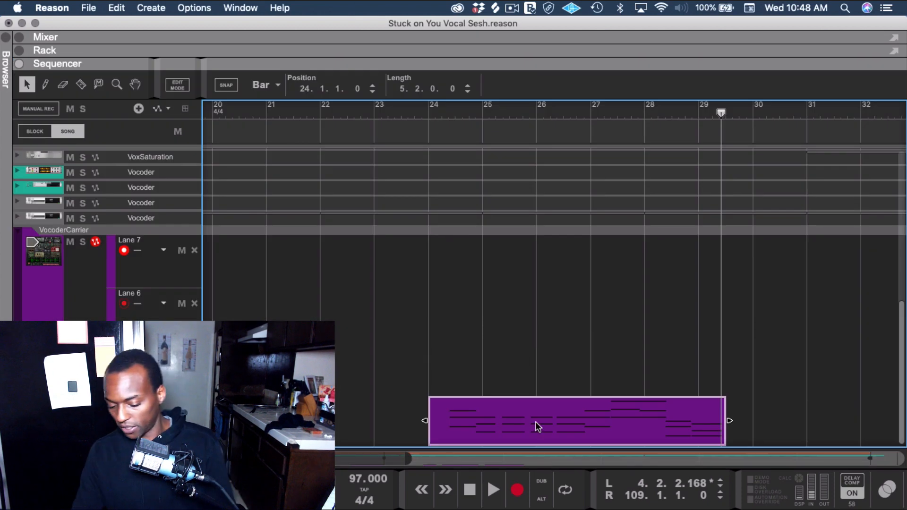
key("p")
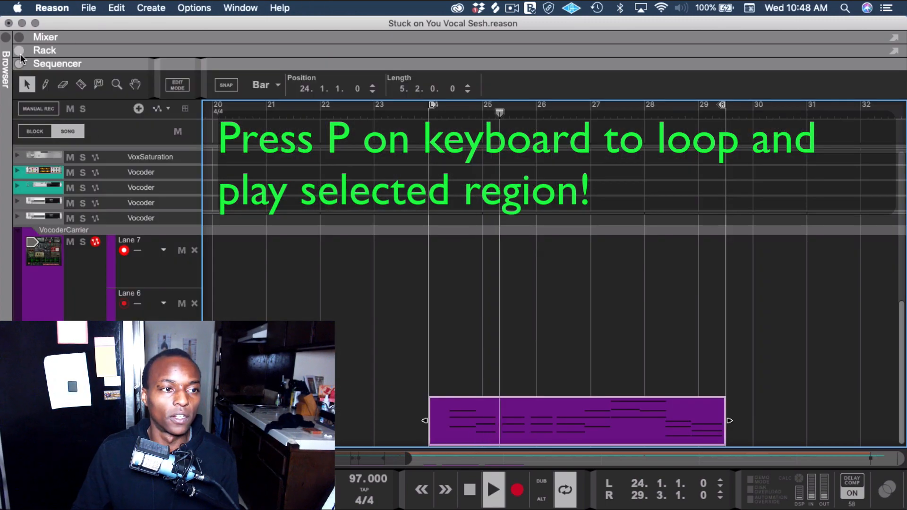
left_click(21, 56)
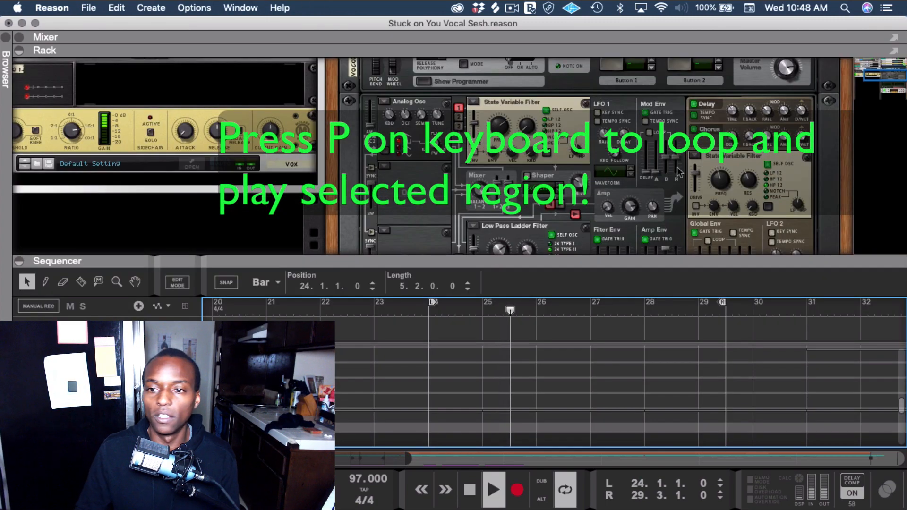
left_click_drag(649, 262, 607, 401)
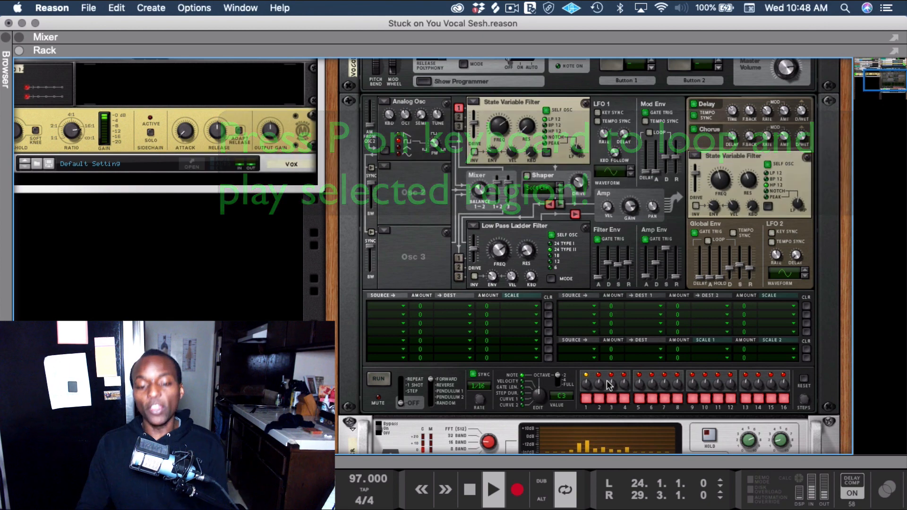
key("space")
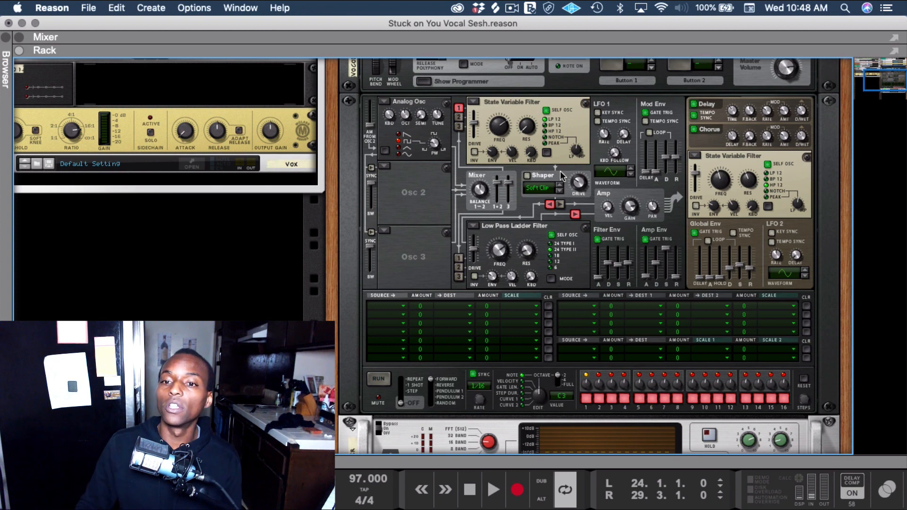
Audition the loop with Thor's Delay and Chorus effects both turned off.
key("space")
left_click(694, 104)
left_click(695, 129)
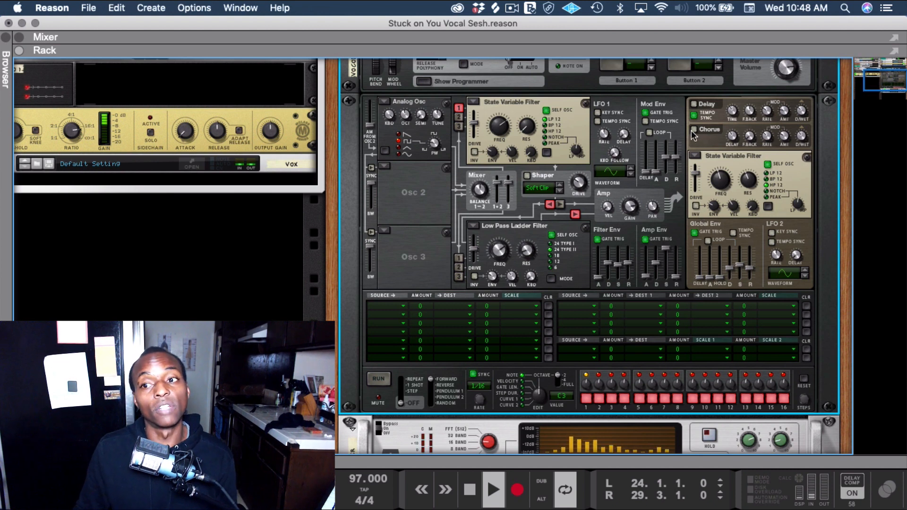
key("space")
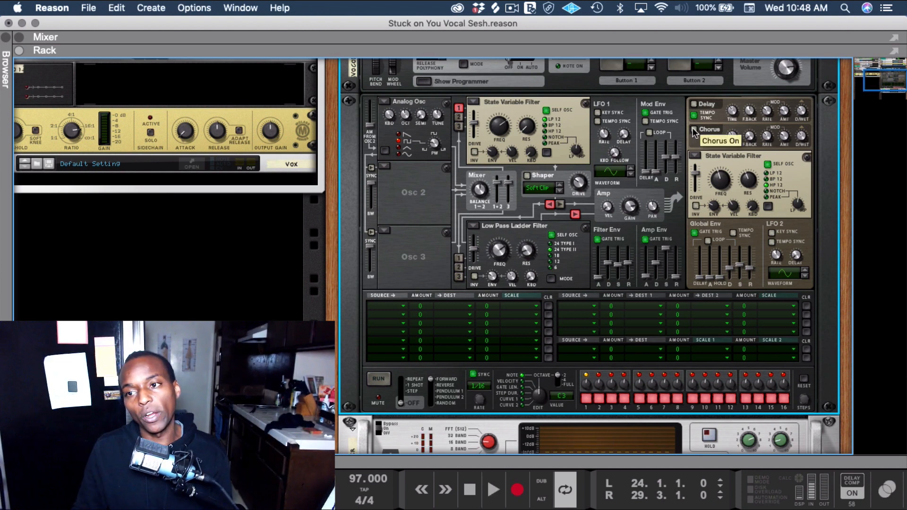
Compare the loop with only Thor's Chorus, with only its Delay, and with both effects turned back on.
key("space")
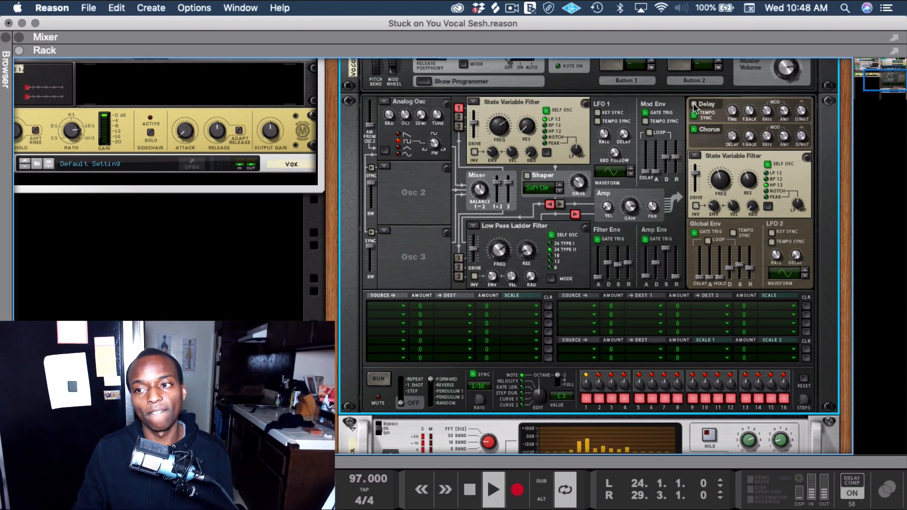
left_click(692, 130)
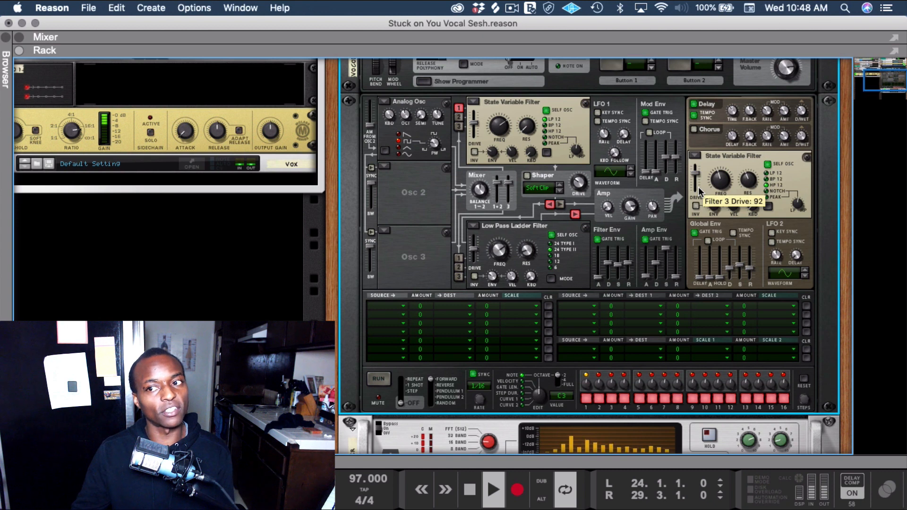
key("space")
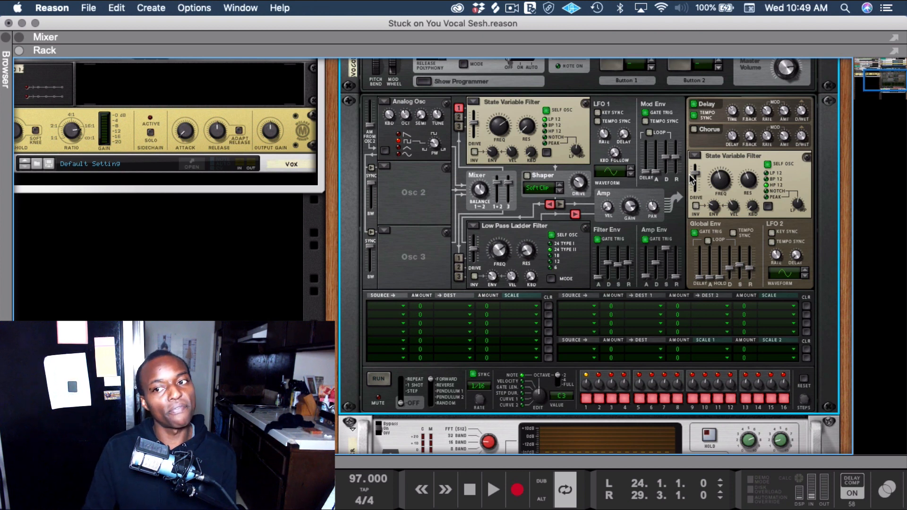
left_click(697, 130)
key("space")
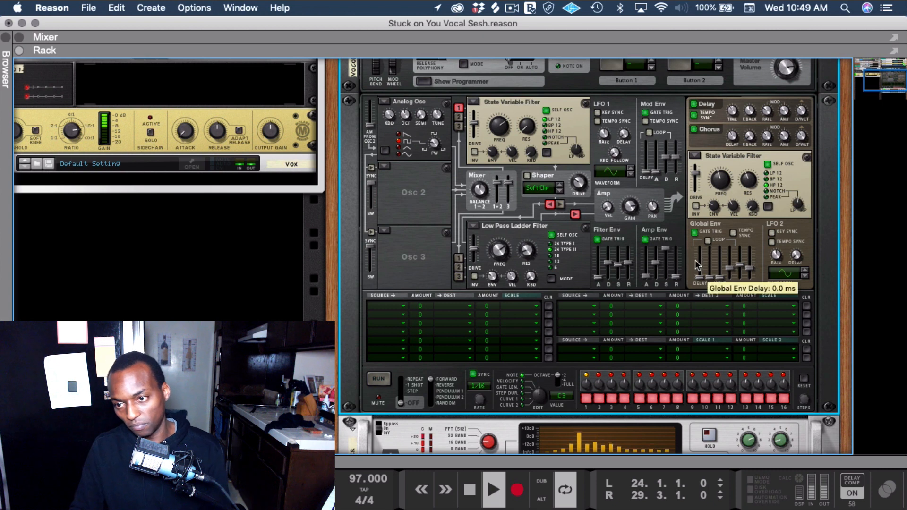
key("space")
Try a Formant filter in Thor's global filter slot, auditioning the loop while moving its XY point toward the upper-right corner.
left_click(695, 156)
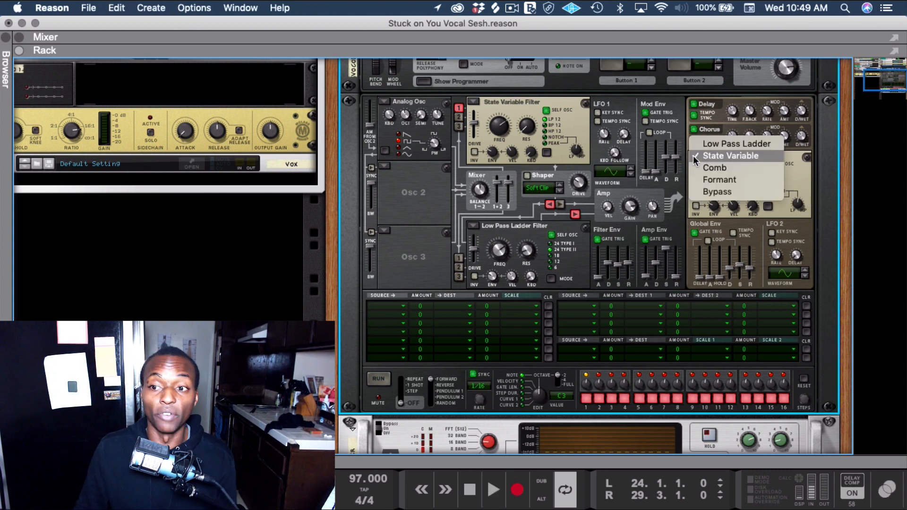
left_click(711, 180)
key("space")
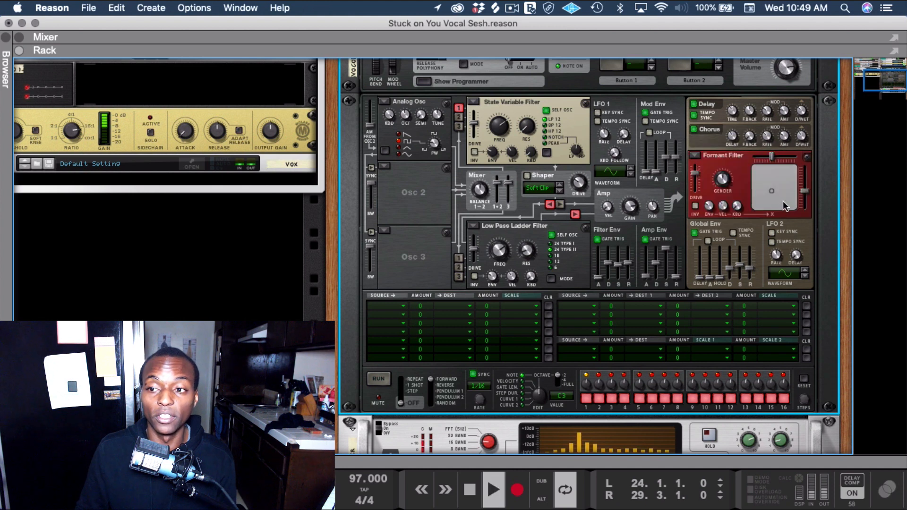
mouse_move(772, 193)
left_mouse_down()
mouse_move(786, 175)
mouse_move(799, 200)
mouse_move(766, 204)
mouse_move(775, 182)
left_mouse_up()
key("space")
key("space")
left_click_drag(775, 182, 794, 168)
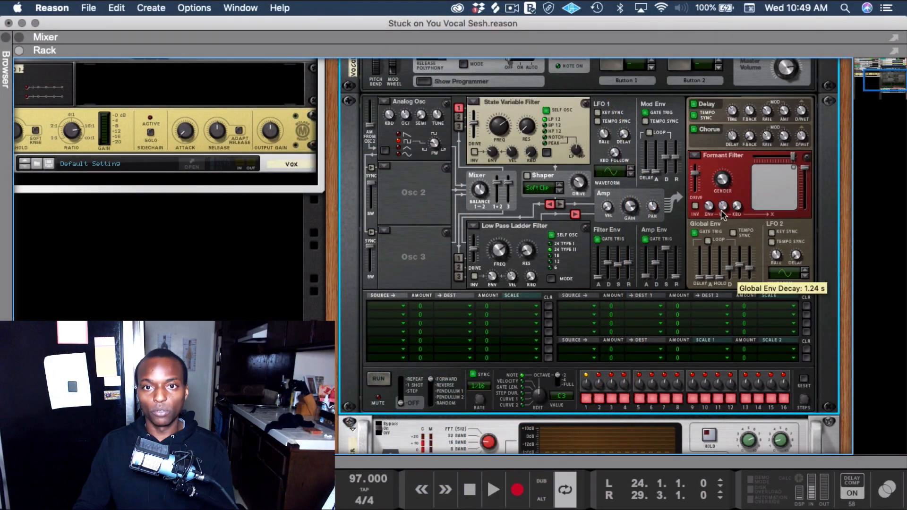
Play the loop with the Vocoder channel unsoloed, collapse Thor, and fine-tune the channel's fader against the full mix.
scroll(526, 203, "up", 5)
key("space")
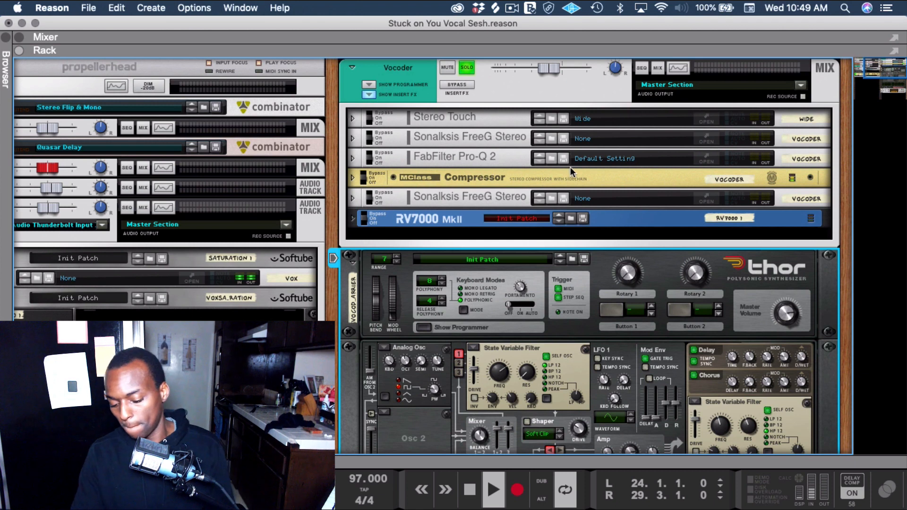
left_click(470, 74)
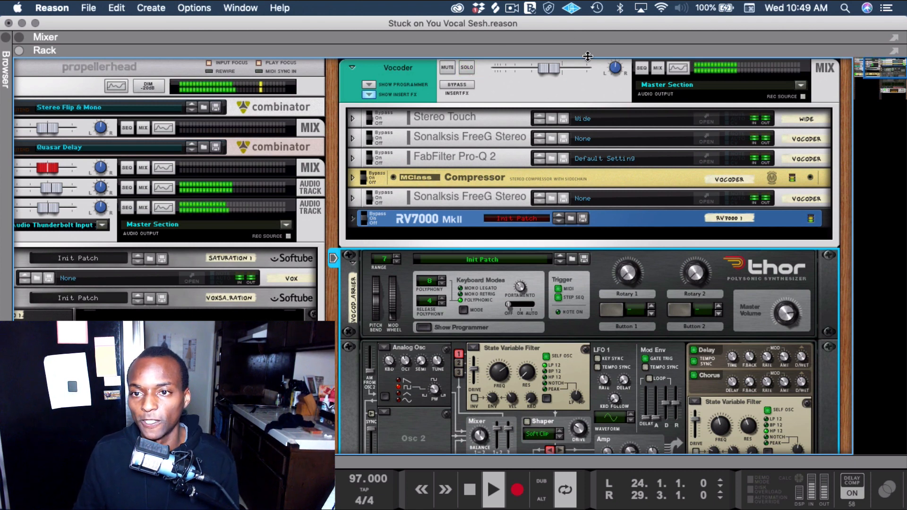
mouse_move(549, 69)
left_mouse_down()
mouse_move(565, 64)
mouse_move(547, 72)
left_mouse_up()
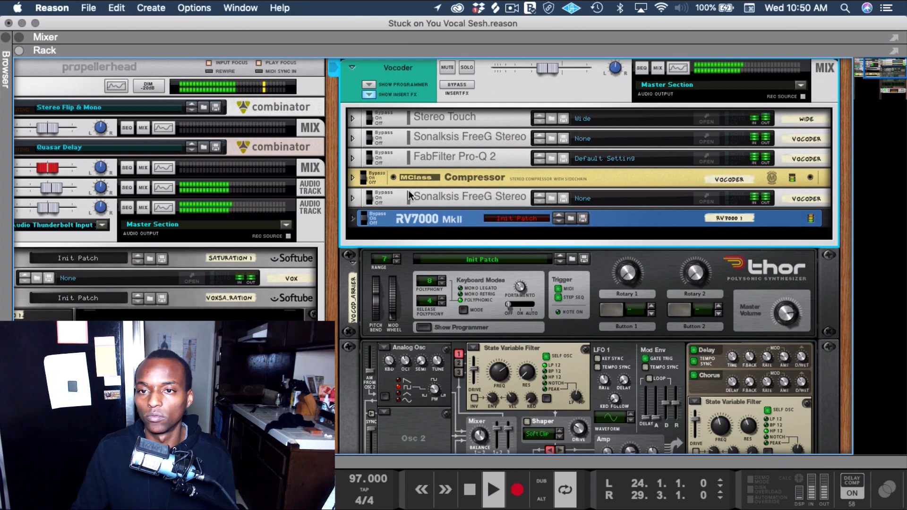
left_click(351, 263)
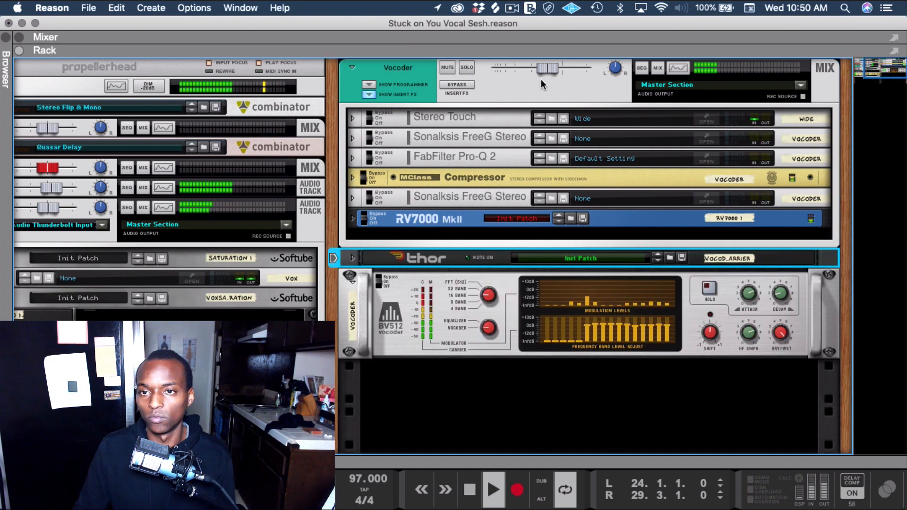
left_click_drag(545, 64, 549, 63)
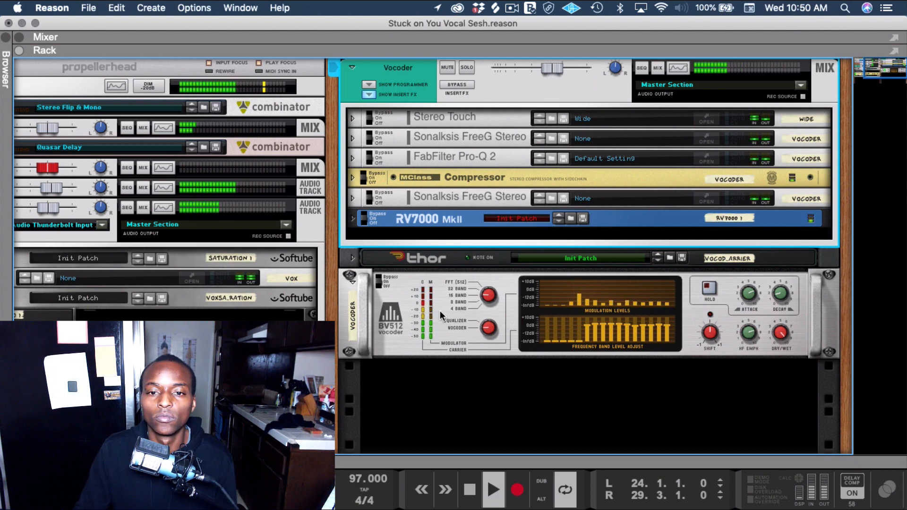
Examine the MClass Compressor in the Vocoder channel's insert effects, fold it again, and stop playback.
left_click(353, 178)
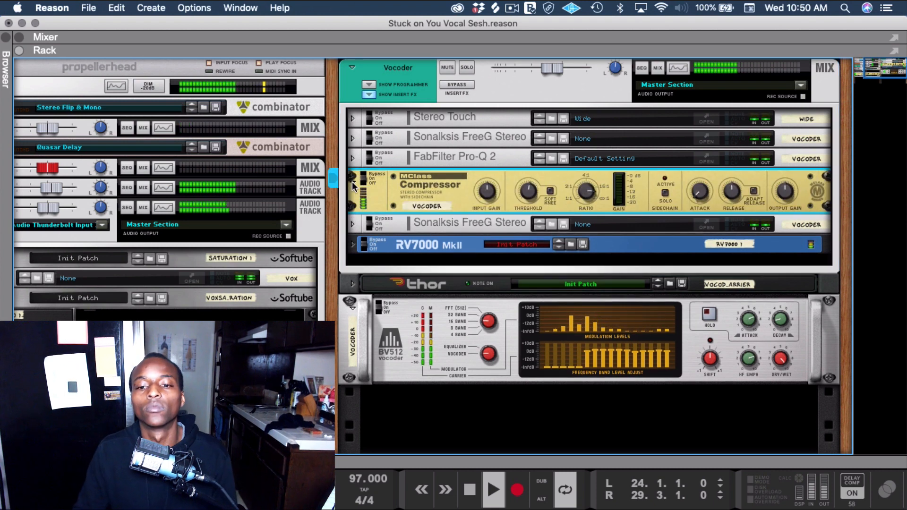
left_click(353, 179)
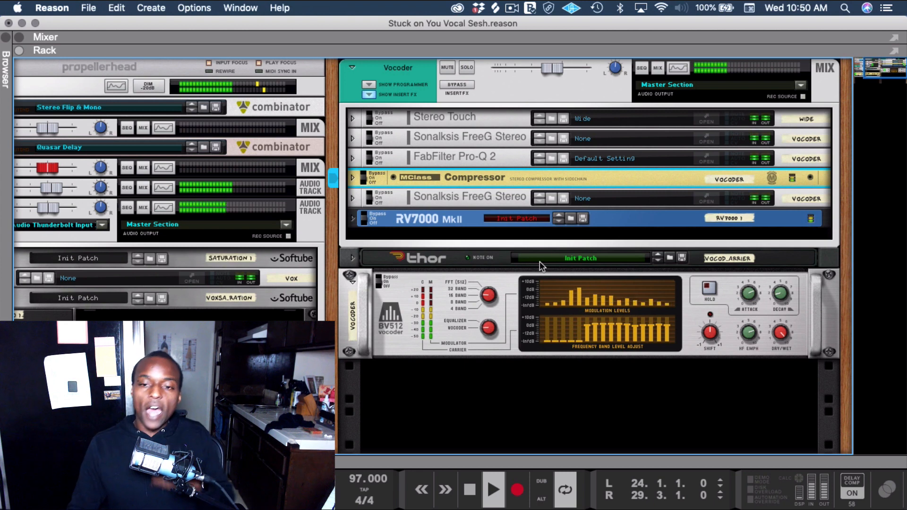
key("space")
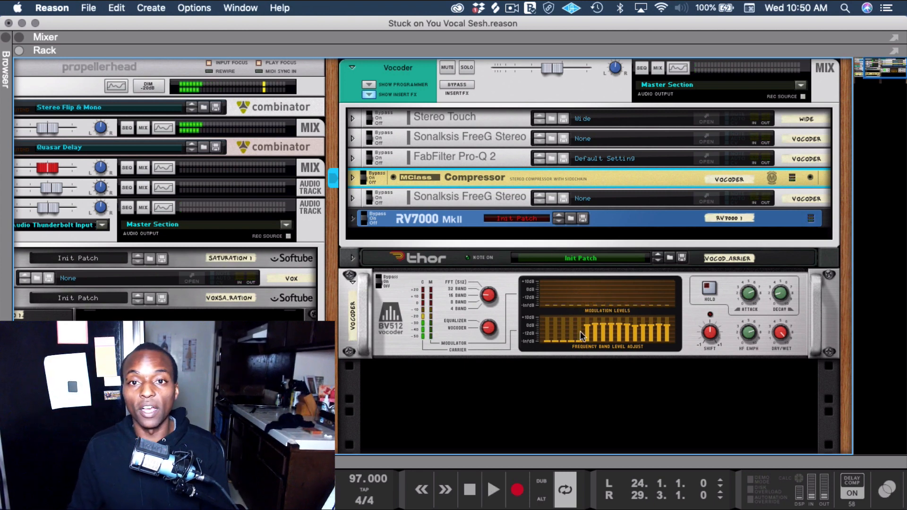
Solo the Vocoder channel and briefly audition the BV512 output on its own.
left_click(409, 297)
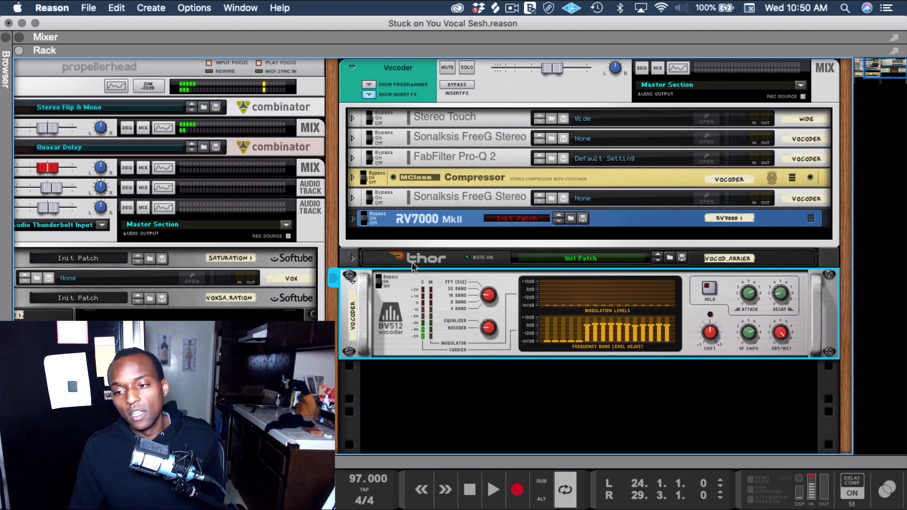
left_click(468, 68)
key("space")
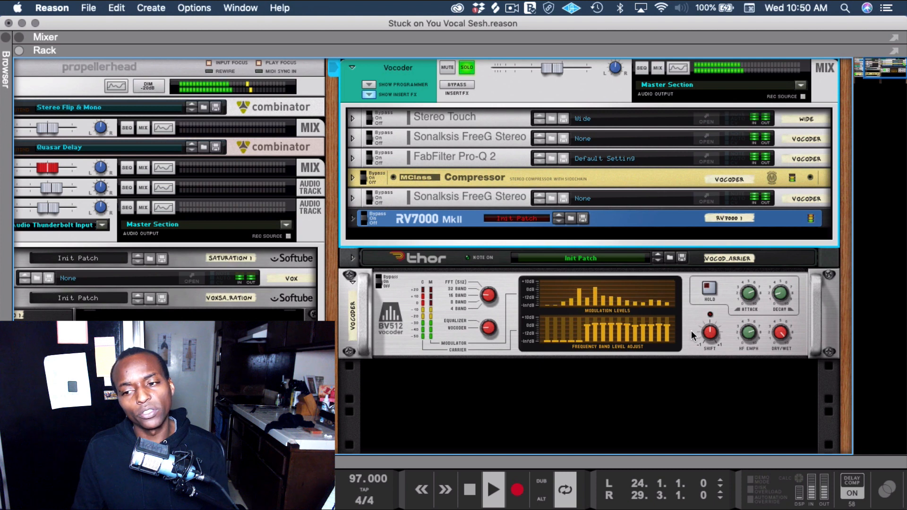
key("space")
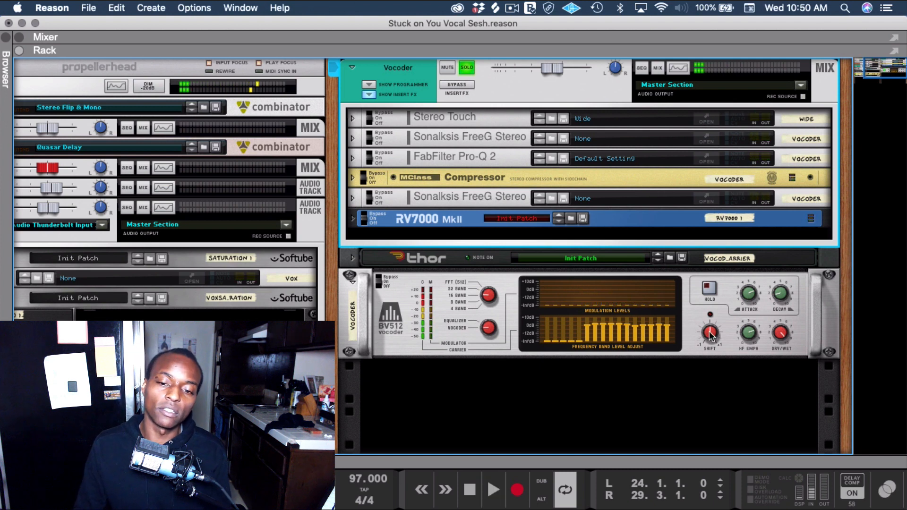
Try BV512's Shift at -64 while the soloed loop plays, and reset it to its default.
left_click(712, 336)
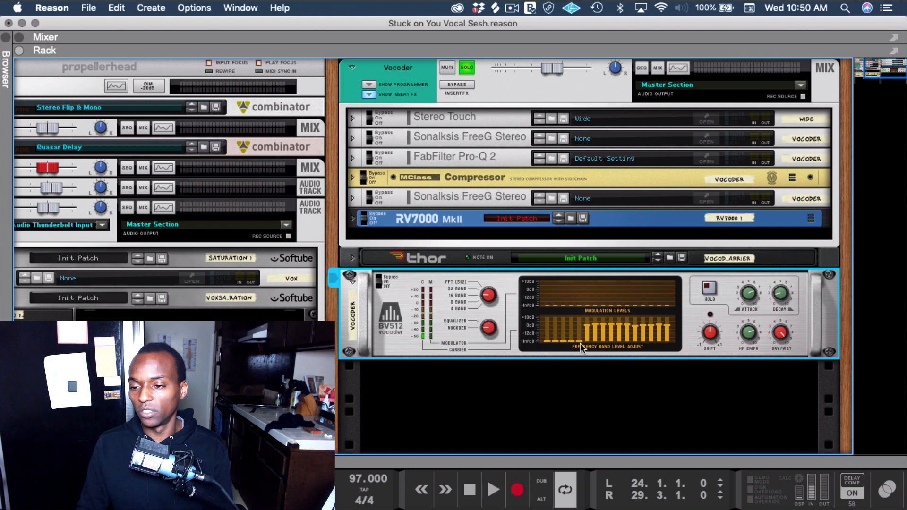
key("space")
left_click_drag(708, 337, 696, 363)
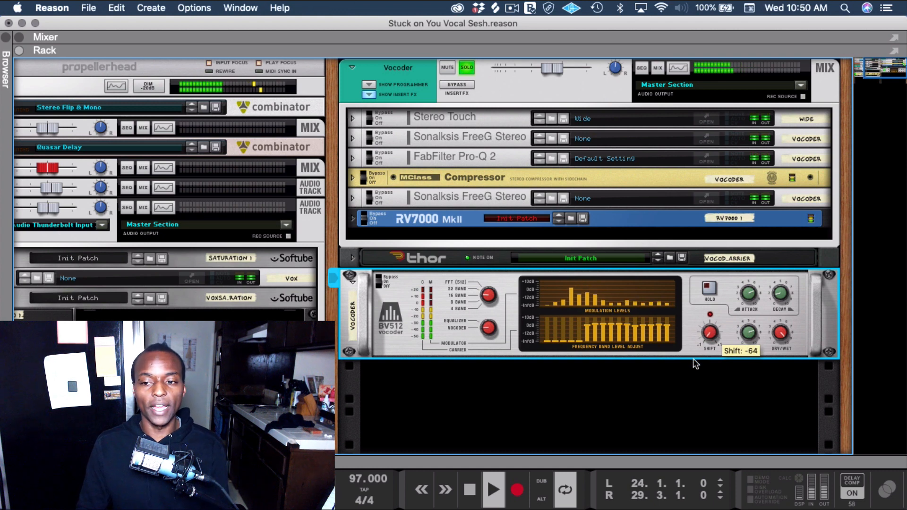
left_click(709, 336, "super")
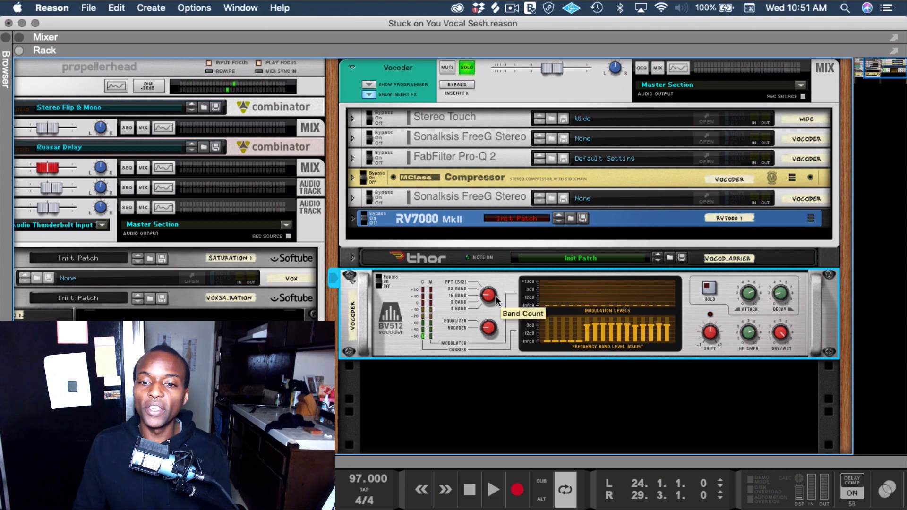
Try BV512 in 4-band mode, raising the frequency band levels during playback, and undo the level changes.
left_click_drag(495, 296, 487, 317)
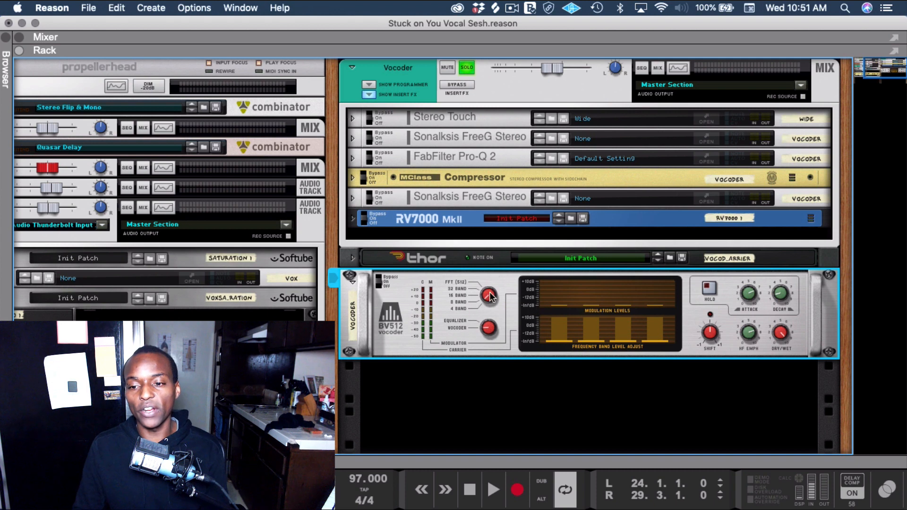
key("space")
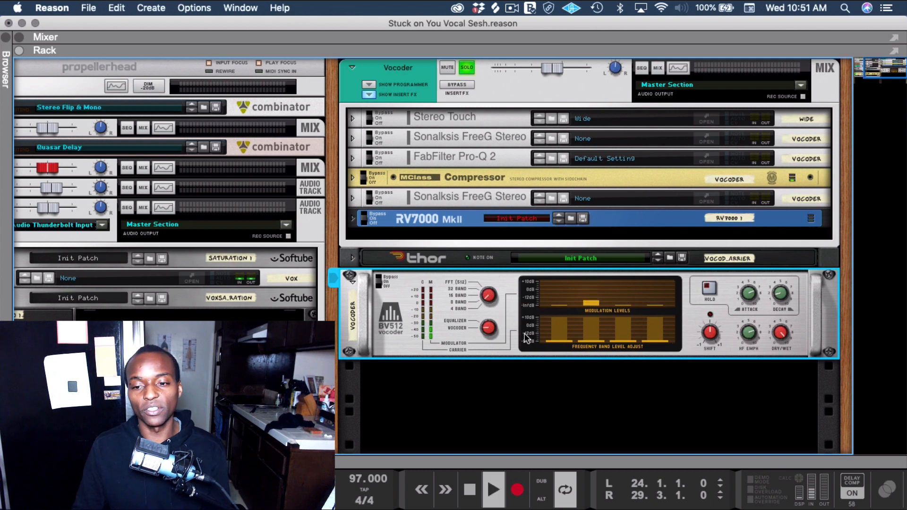
mouse_move(581, 343)
left_mouse_down()
mouse_move(559, 319)
mouse_move(625, 333)
left_mouse_up()
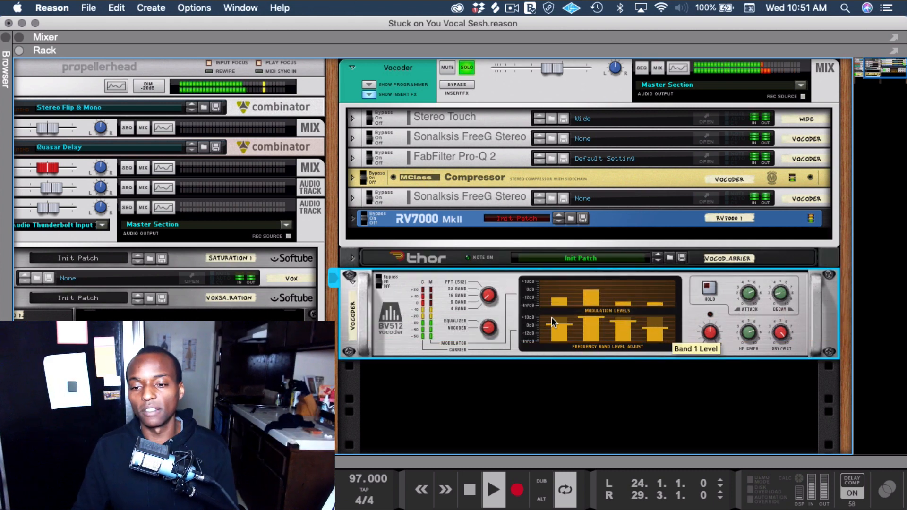
key("space")
key("super+z")
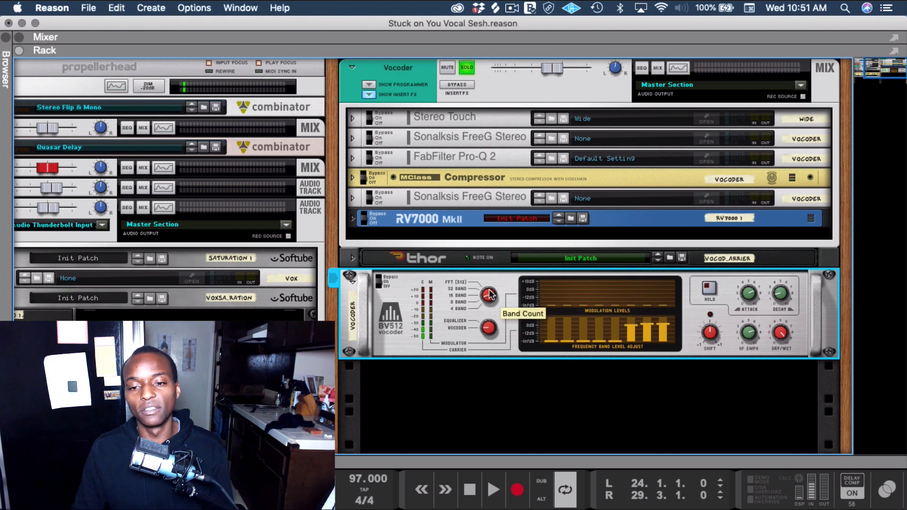
Compare the soloed loop through BV512 at 8 bands and at 16 bands.
key("space")
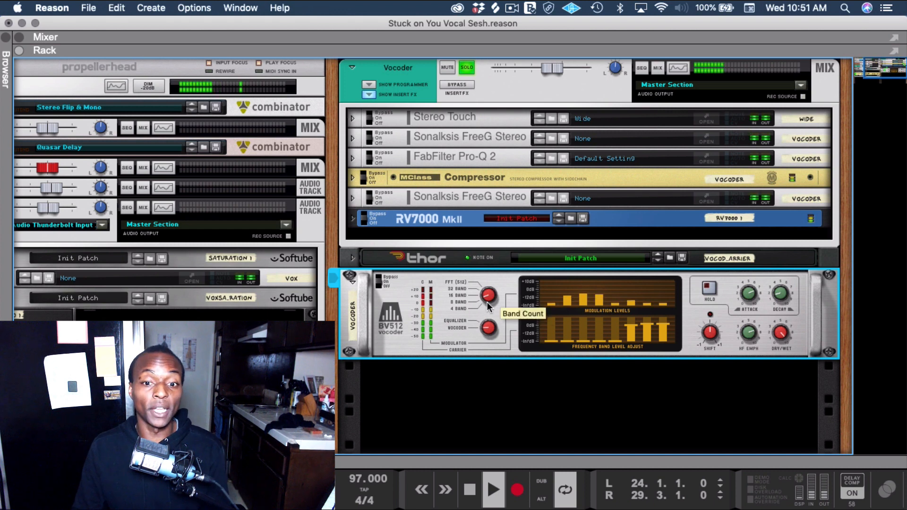
key("space")
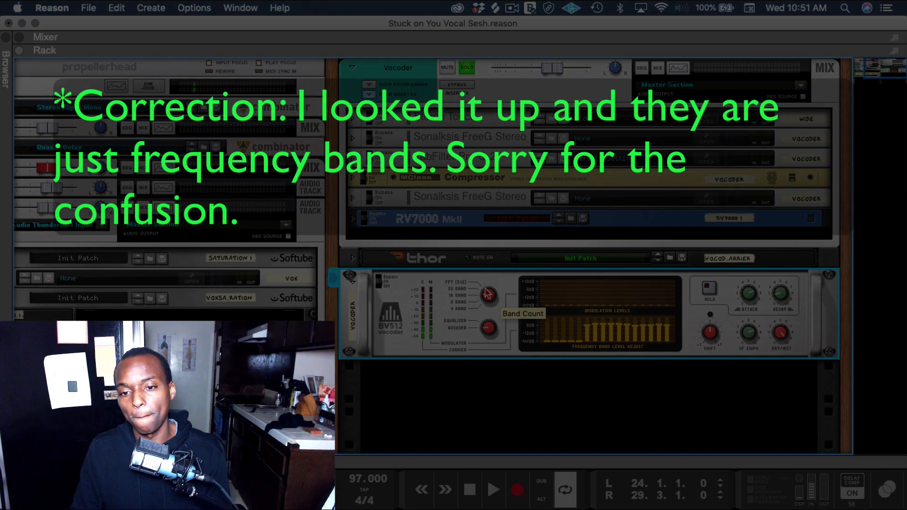
key("space")
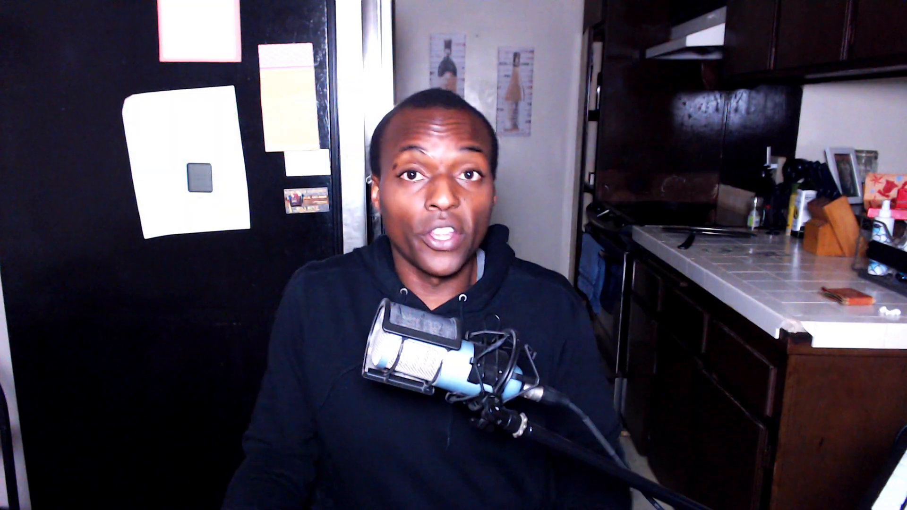